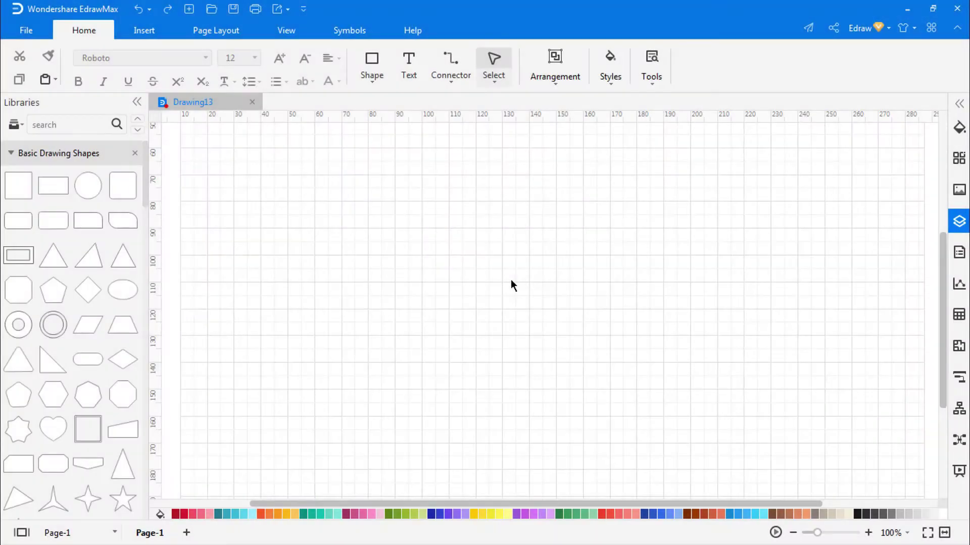
# Choose the Pencil Tool from the Symbols tab and draw a short red L-shaped stroke
pyautogui.click(354, 31)
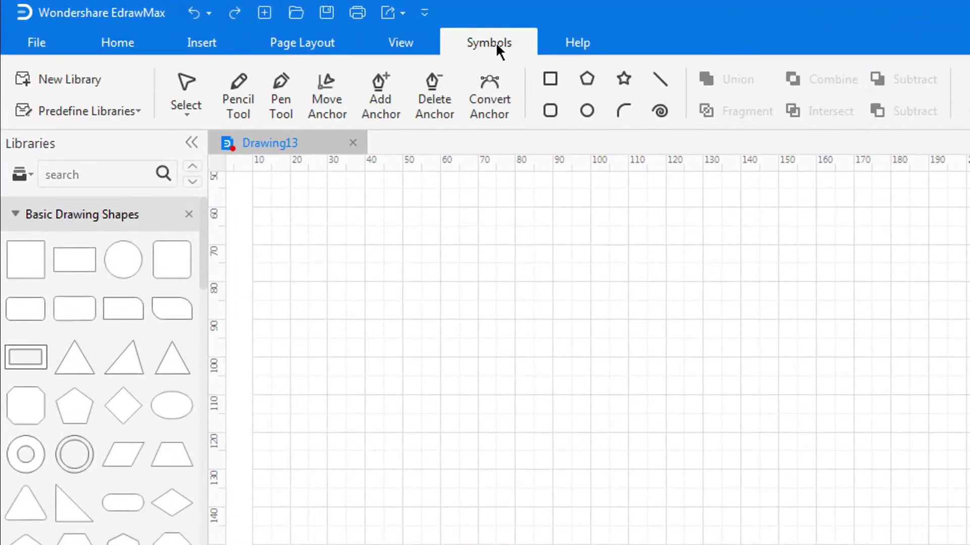
pyautogui.click(235, 95)
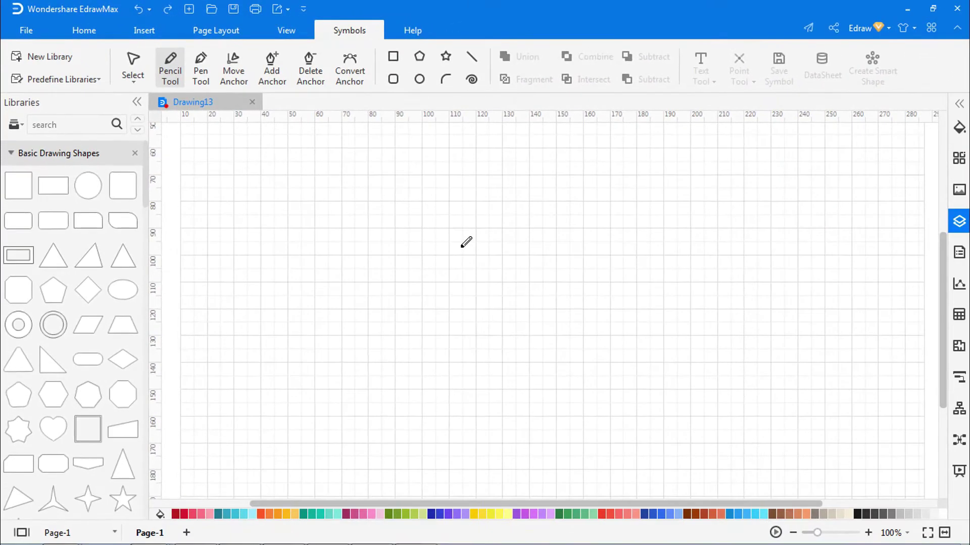
pyautogui.moveTo(631, 320); pyautogui.dragTo(644, 362)
# Freehand a rough triangle, a rounded rectangle and a joining line, then return to Select
pyautogui.moveTo(462, 248)
pyautogui.mouseDown()
pyautogui.moveTo(393, 300)
pyautogui.moveTo(519, 304)
pyautogui.moveTo(462, 248)
pyautogui.mouseUp()
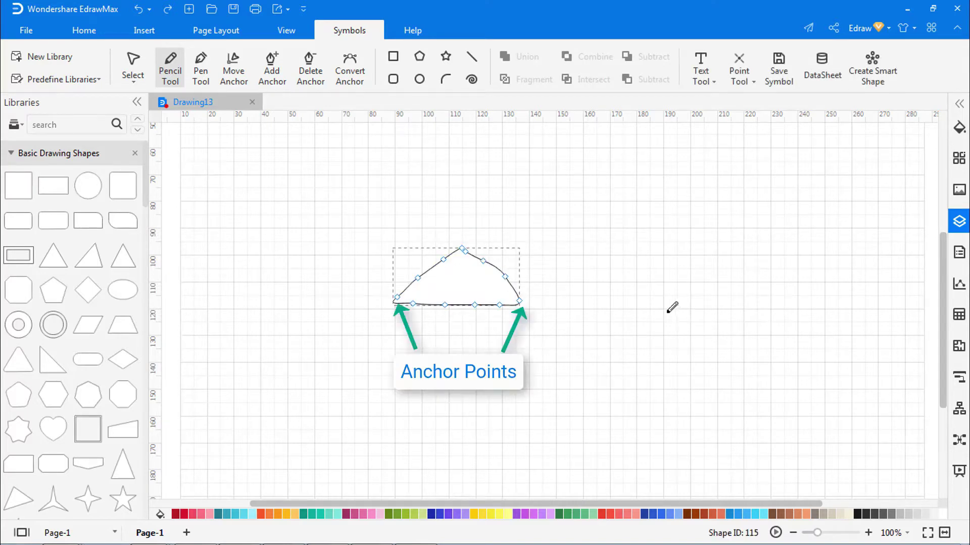
pyautogui.moveTo(584, 253)
pyautogui.mouseDown()
pyautogui.moveTo(584, 306)
pyautogui.moveTo(670, 306)
pyautogui.moveTo(670, 255)
pyautogui.moveTo(586, 253)
pyautogui.mouseUp()
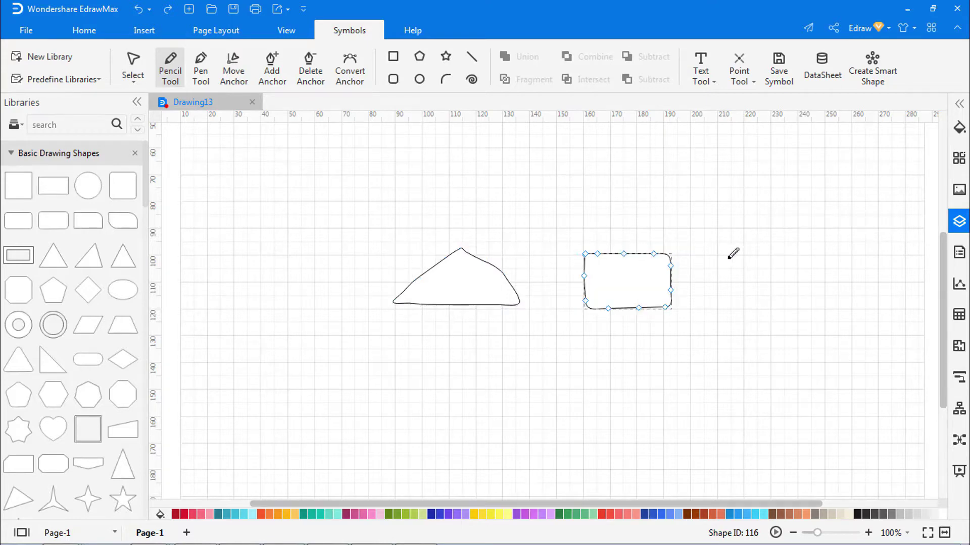
pyautogui.moveTo(503, 272); pyautogui.dragTo(584, 273)
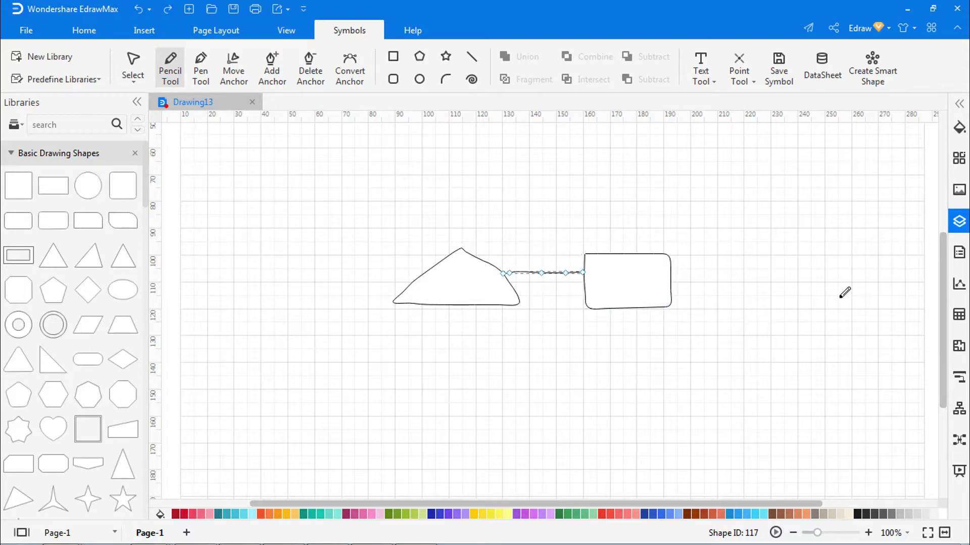
pyautogui.click(135, 66)
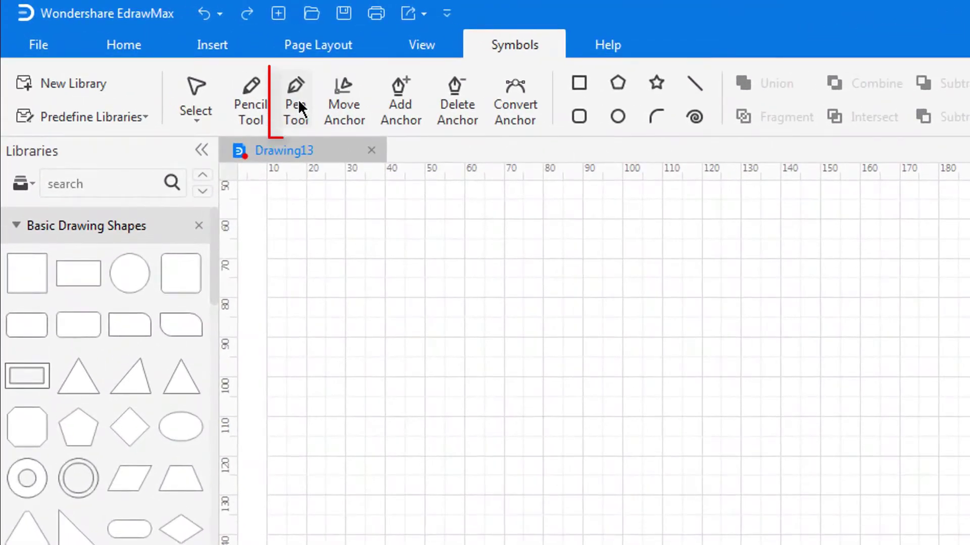
# With the Pen Tool, draw a closed triangle from three corner points
pyautogui.click(297, 104)
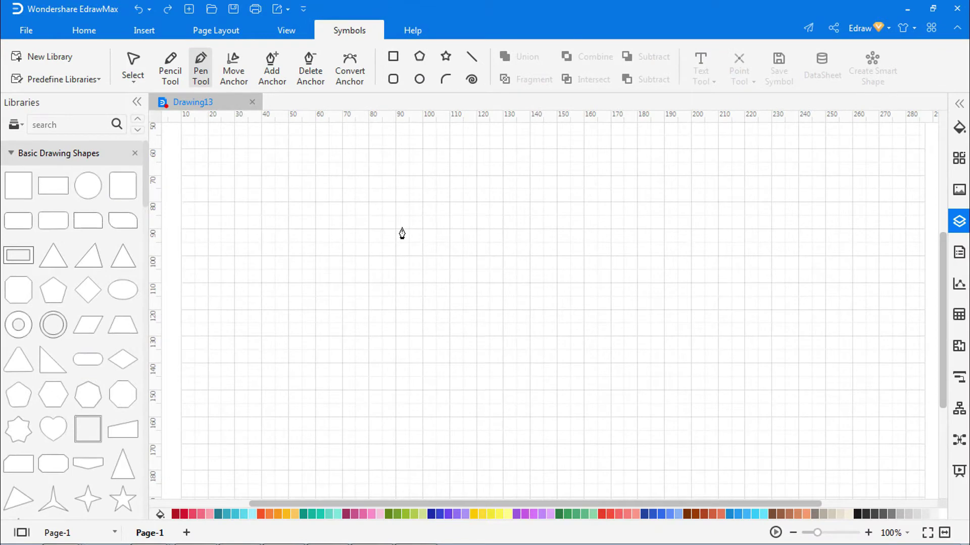
pyautogui.click(403, 228)
pyautogui.click(318, 321)
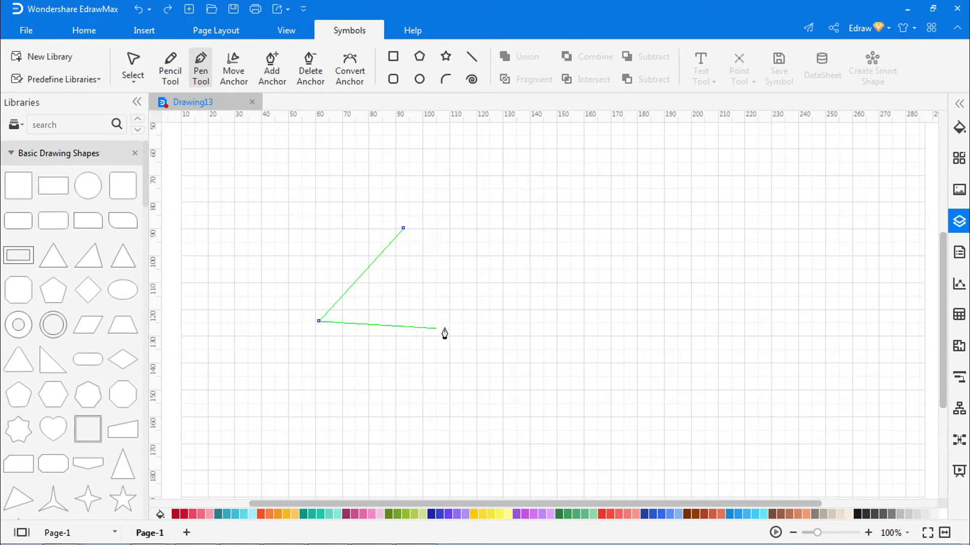
pyautogui.click(492, 322)
pyautogui.click(403, 228)
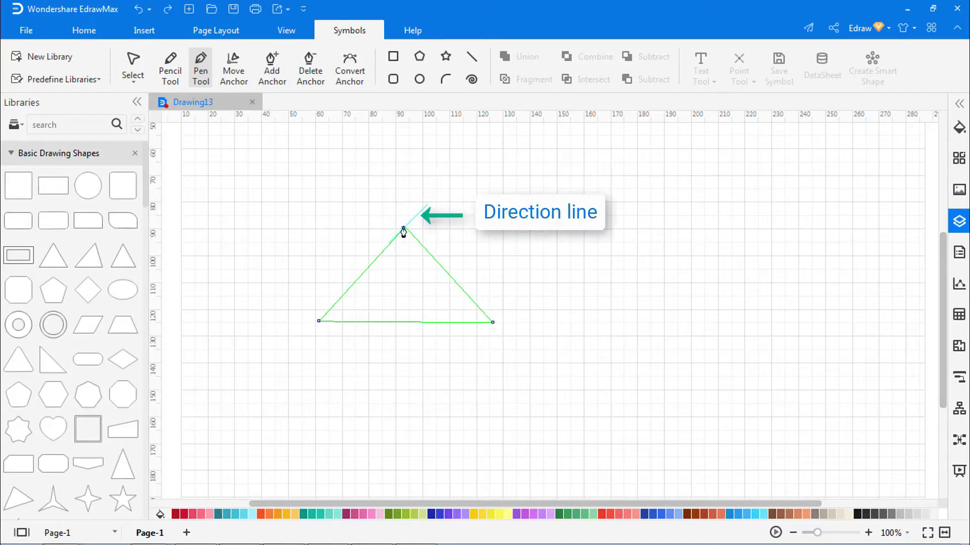
# Draw a closed rectangle from four corner points, ending back at the start
pyautogui.click(547, 234)
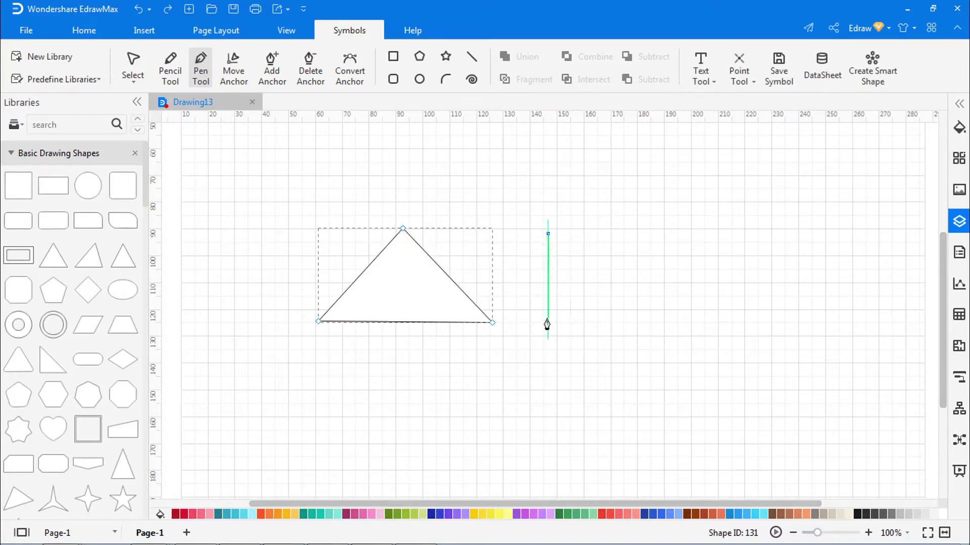
pyautogui.click(548, 319)
pyautogui.click(672, 319)
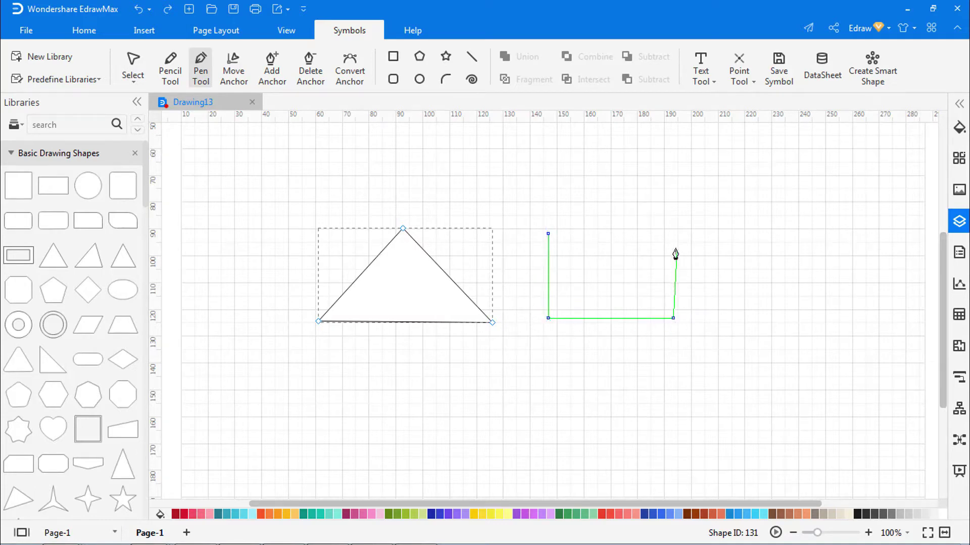
pyautogui.click(674, 234)
pyautogui.click(548, 234)
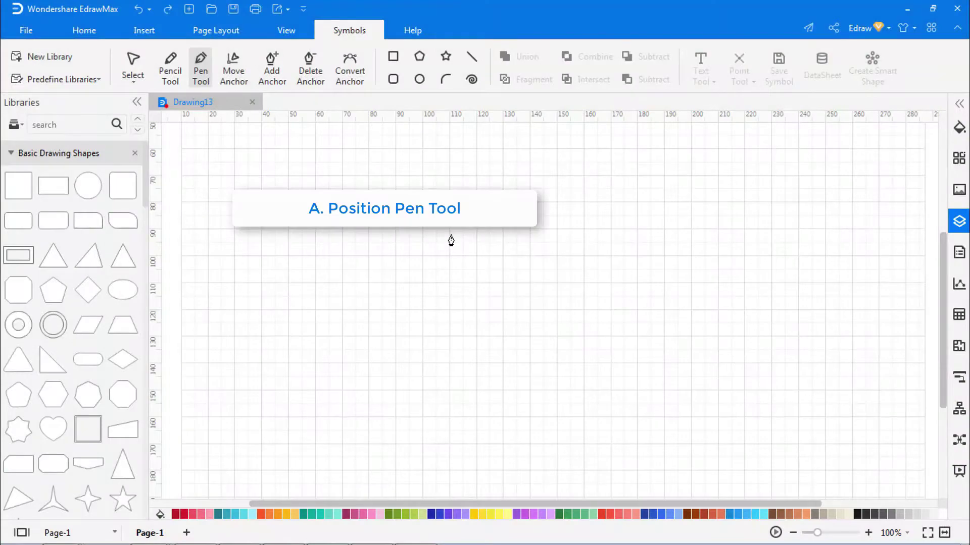
# Drag Pen Tool direction lines for a C-shaped curve, then an S-shaped curve, each double-click finished
pyautogui.moveTo(452, 235); pyautogui.dragTo(550, 335)
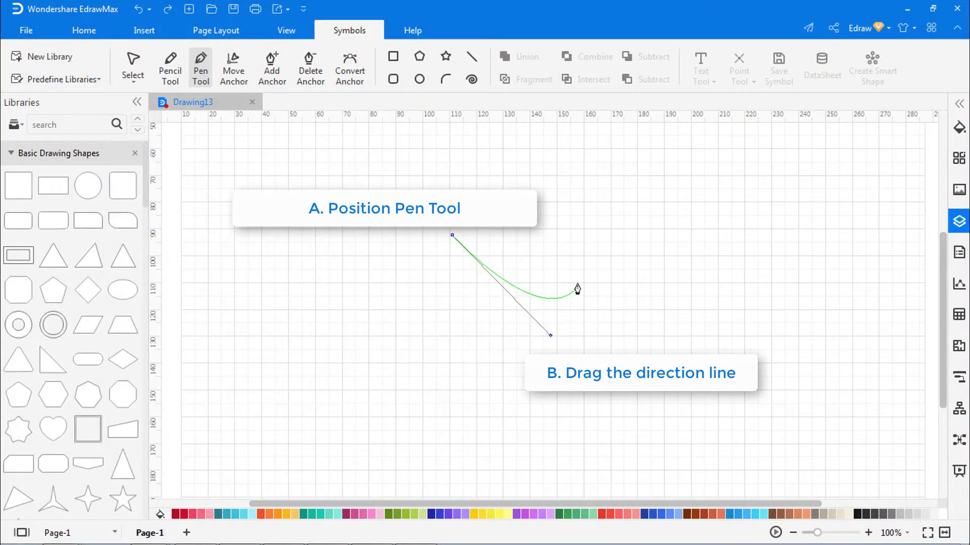
pyautogui.doubleClick(613, 242)
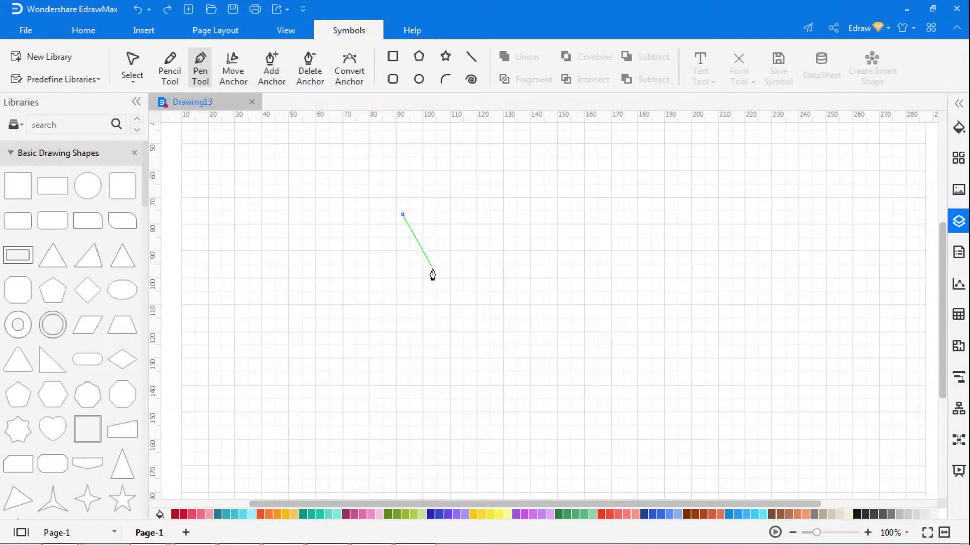
pyautogui.click(438, 271)
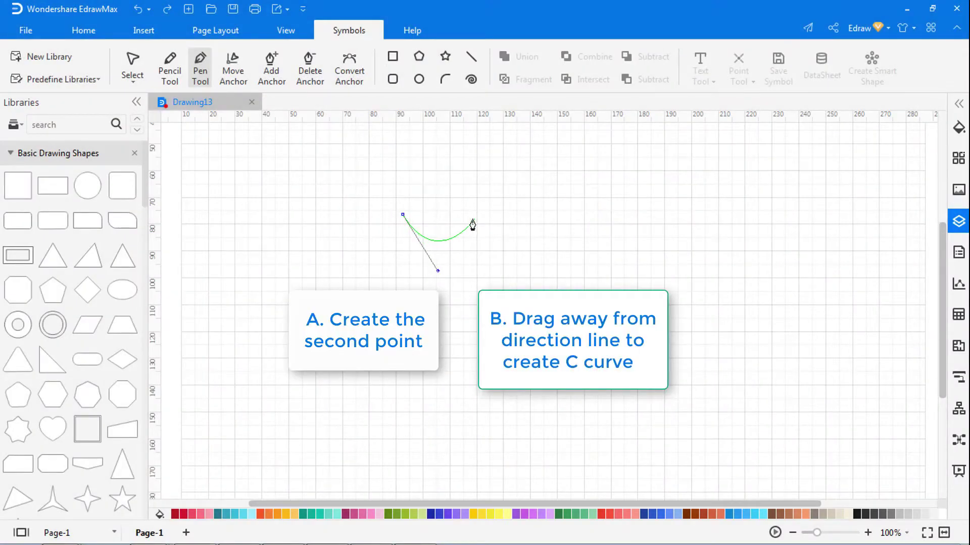
pyautogui.moveTo(474, 220); pyautogui.dragTo(500, 268)
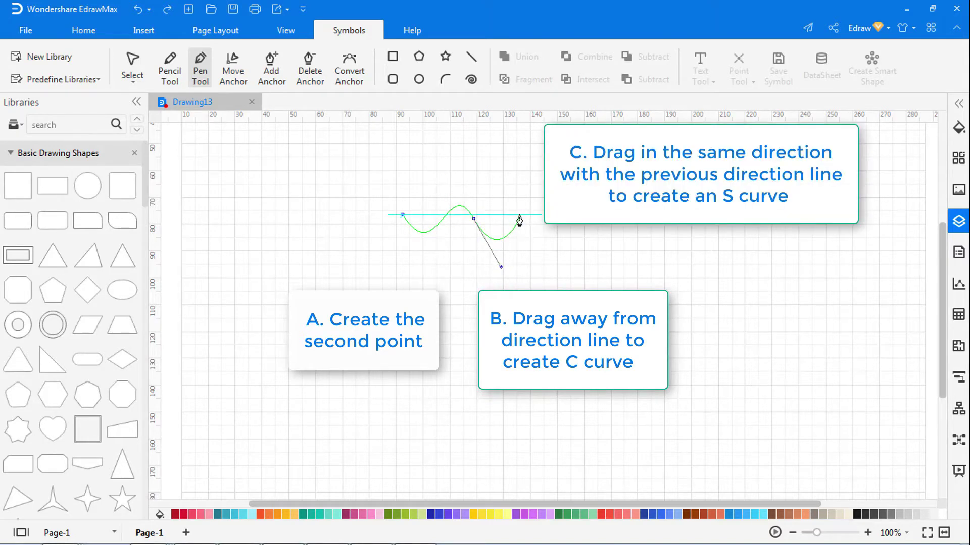
pyautogui.doubleClick(519, 220)
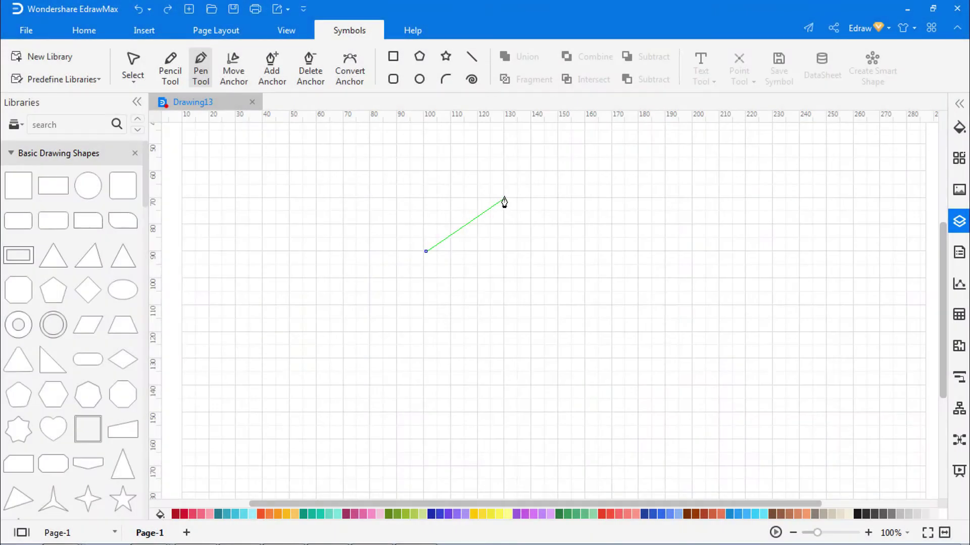
# Draw a closed fan-shaped sector with a curved top edge and a bottom point
pyautogui.moveTo(504, 202); pyautogui.dragTo(507, 197)
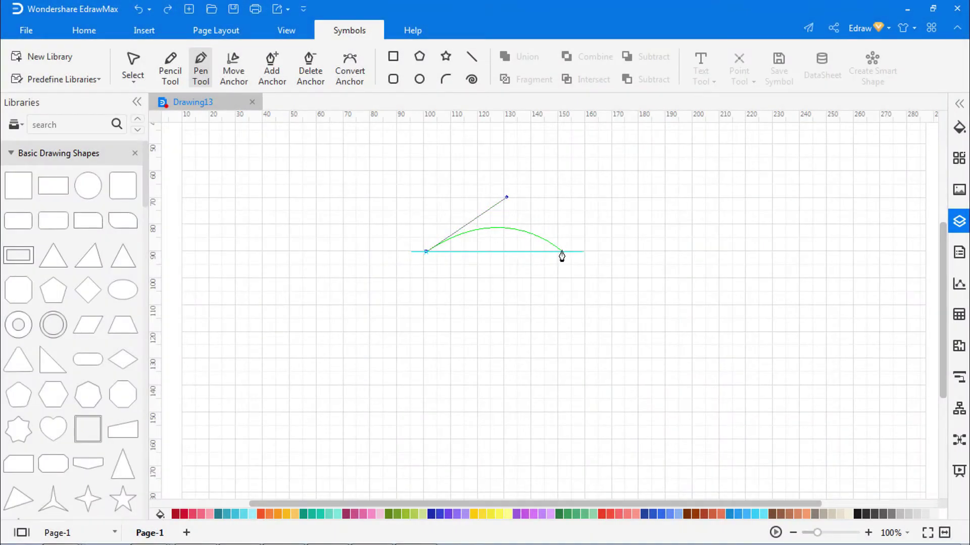
pyautogui.click(562, 251)
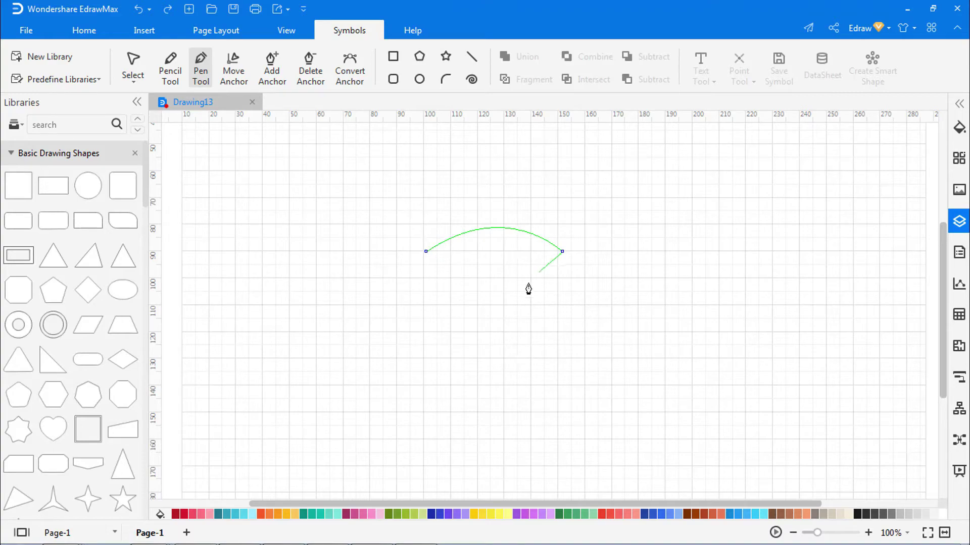
pyautogui.click(499, 344)
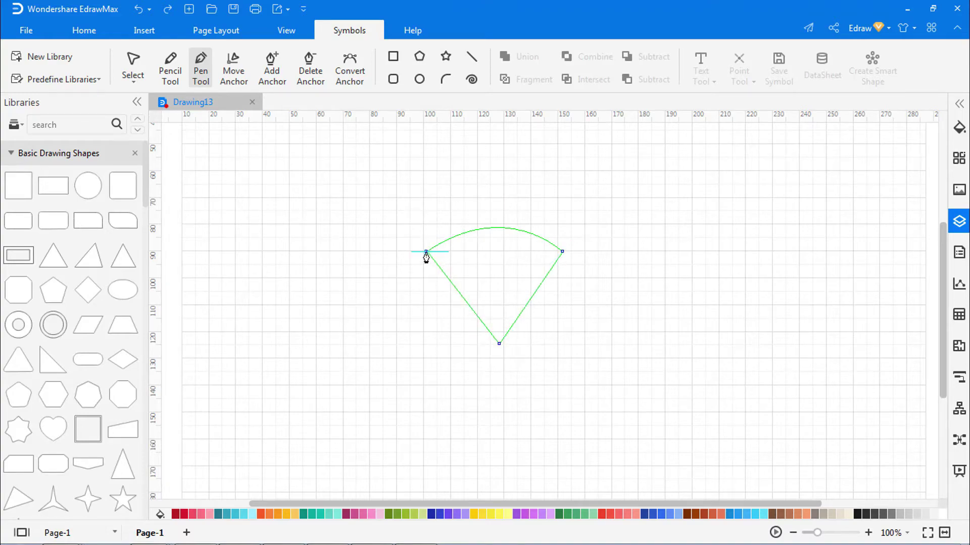
pyautogui.click(426, 252)
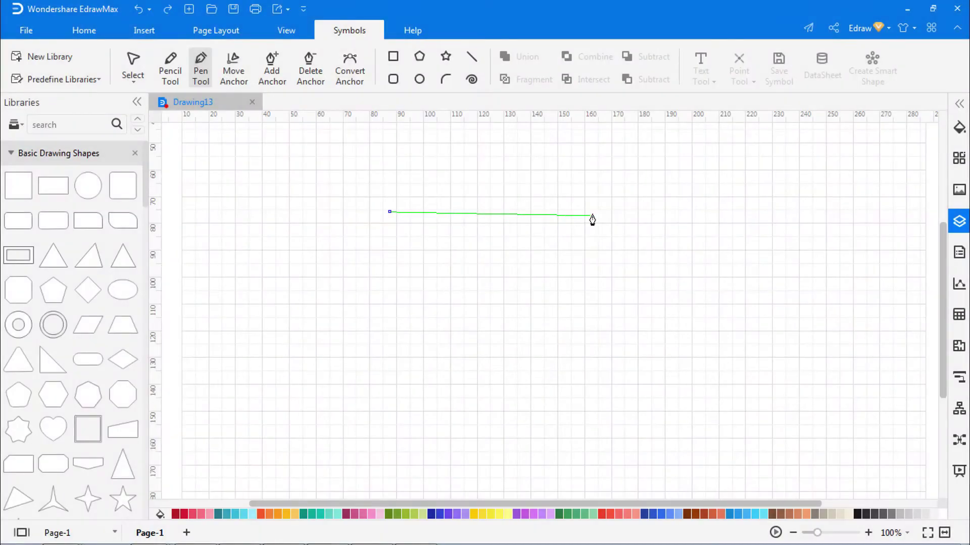
# Draw a closed shape combining a straight segment with curved sides
pyautogui.click(602, 213)
pyautogui.moveTo(698, 257); pyautogui.dragTo(668, 281)
pyautogui.click(650, 277)
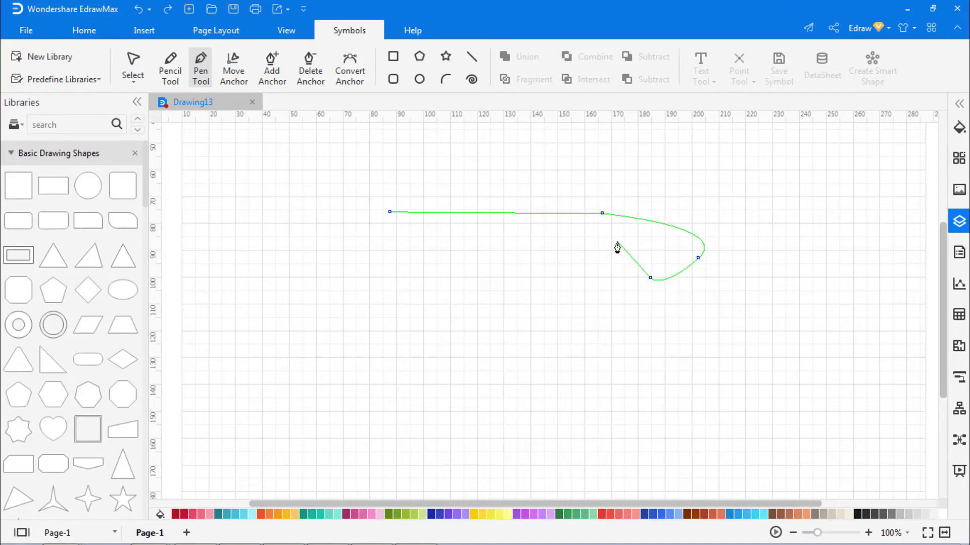
pyautogui.click(607, 228)
pyautogui.click(389, 224)
pyautogui.click(390, 213)
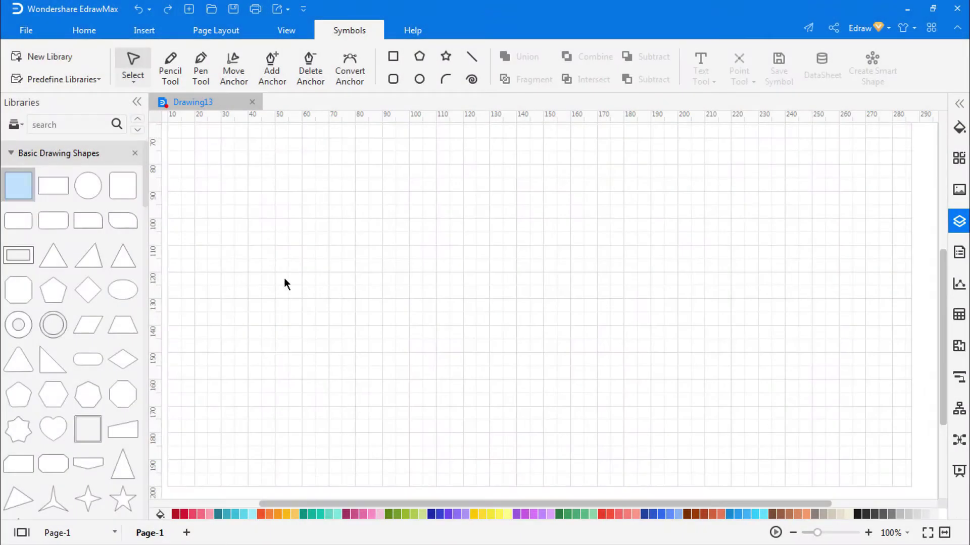
# Place a square and drag all four corner anchors with Move Anchor into an irregular quadrilateral
pyautogui.moveTo(11, 190)
pyautogui.mouseDown()
pyautogui.moveTo(494, 277)
pyautogui.moveTo(504, 264)
pyautogui.mouseUp()
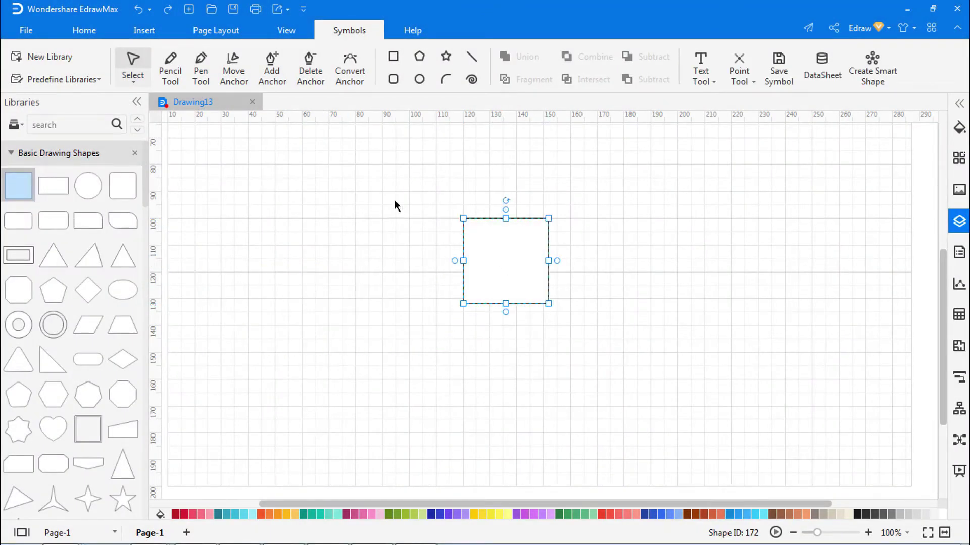
pyautogui.click(235, 61)
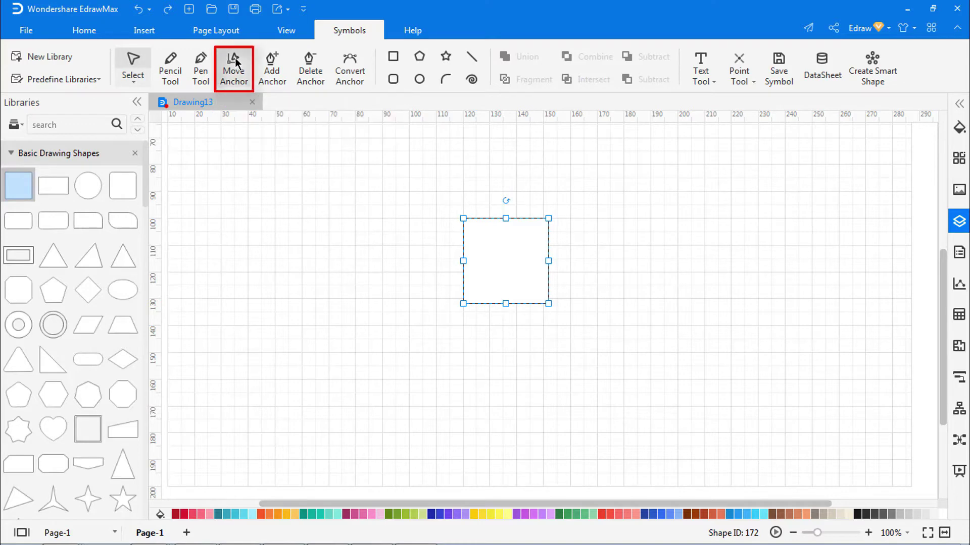
pyautogui.moveTo(548, 219); pyautogui.dragTo(605, 202)
pyautogui.moveTo(463, 218); pyautogui.dragTo(431, 192)
pyautogui.moveTo(463, 304); pyautogui.dragTo(427, 350)
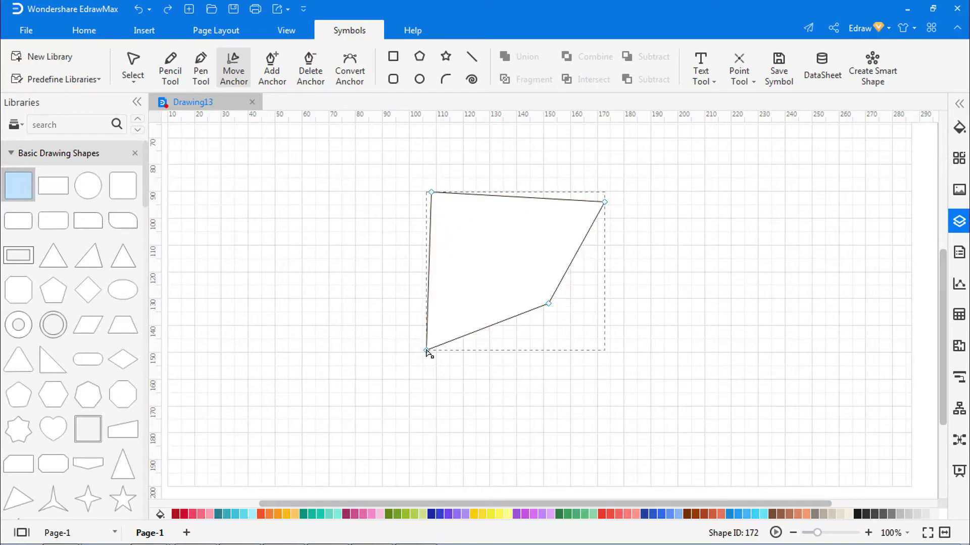
pyautogui.moveTo(548, 304); pyautogui.dragTo(655, 375)
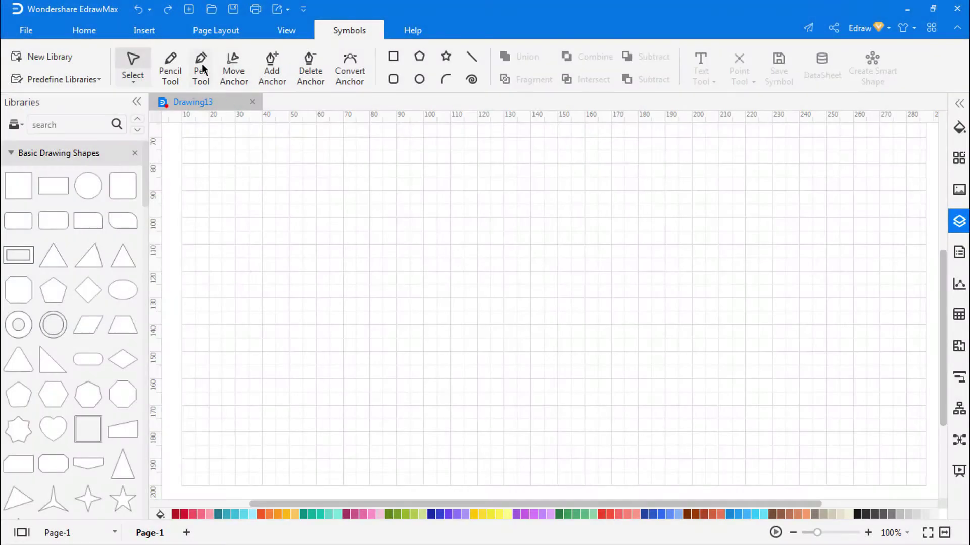
# Draw a closed wedge shape with one curved edge using the Pen Tool
pyautogui.click(202, 69)
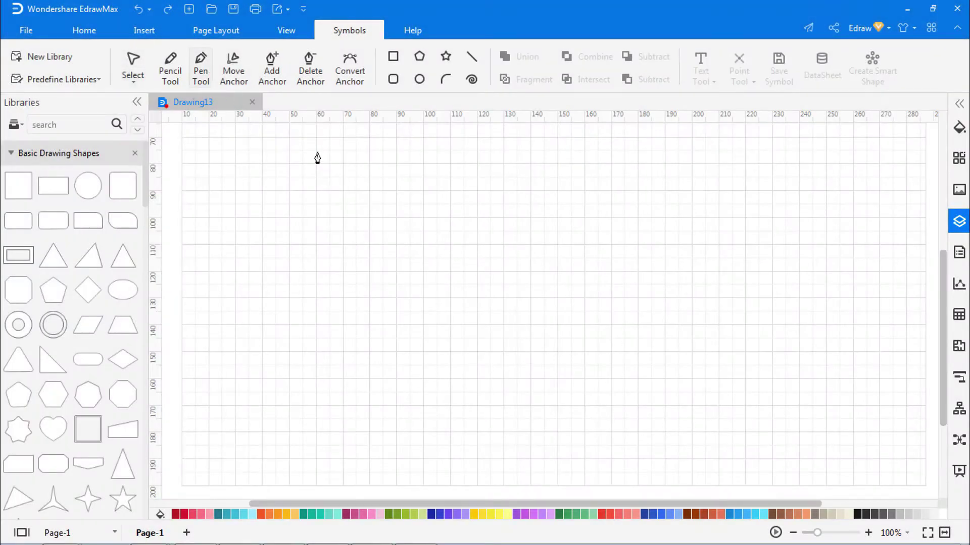
pyautogui.click(433, 249)
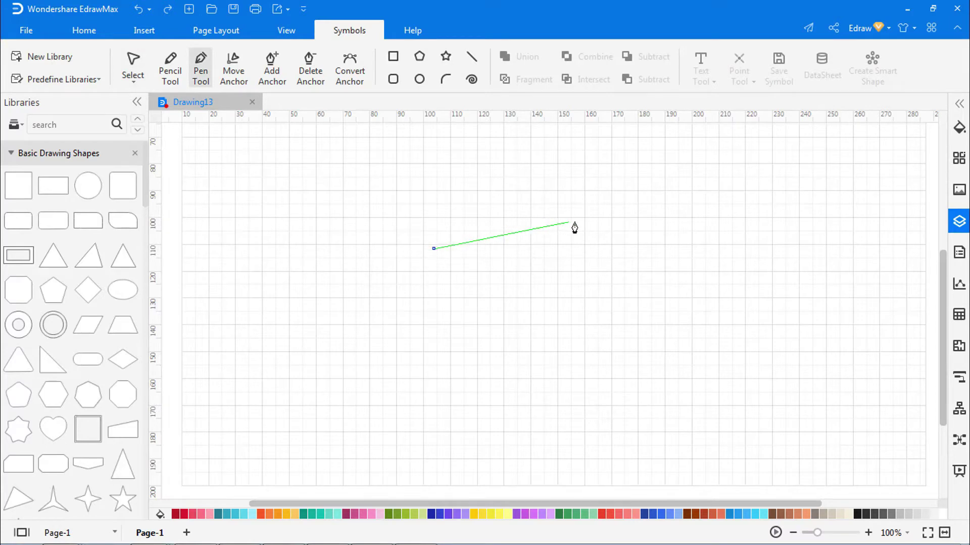
pyautogui.moveTo(604, 253); pyautogui.dragTo(559, 380)
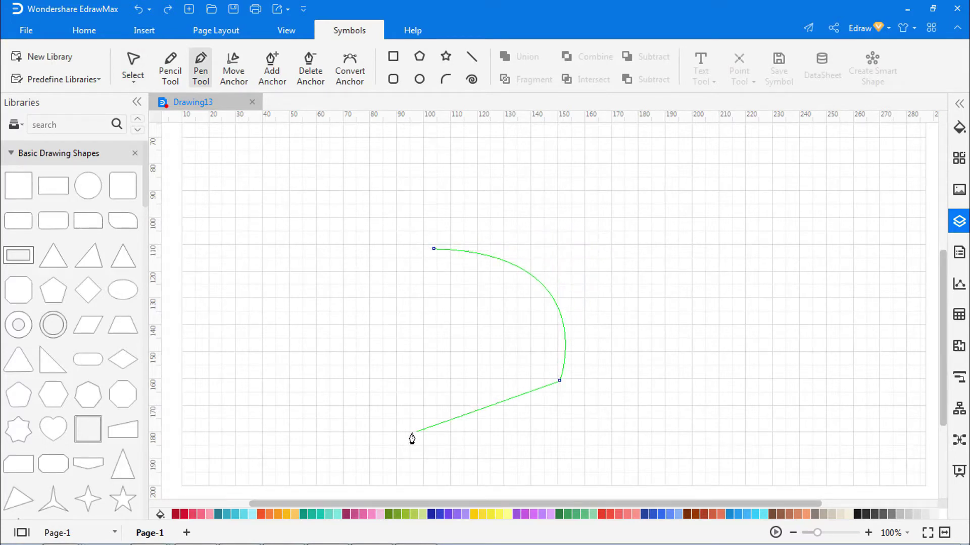
pyautogui.click(404, 437)
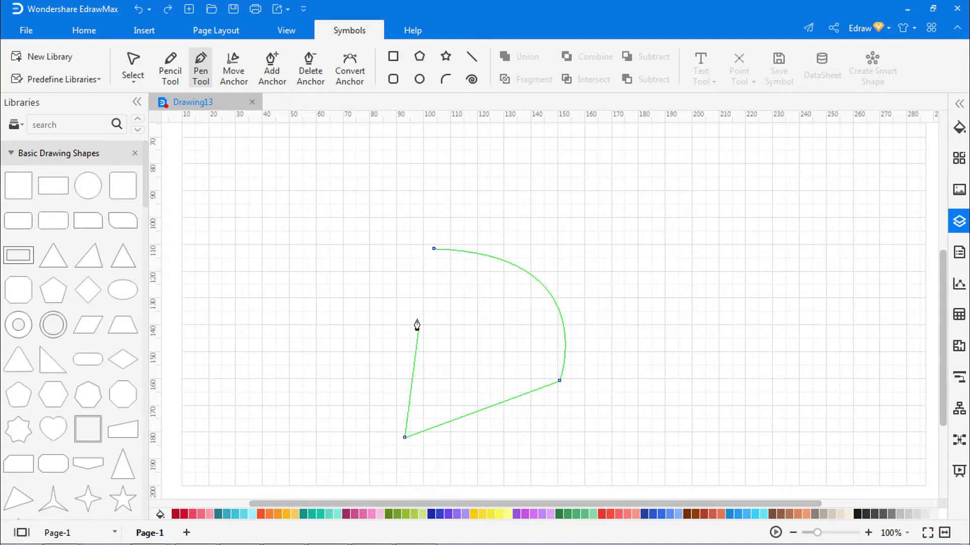
pyautogui.click(433, 249)
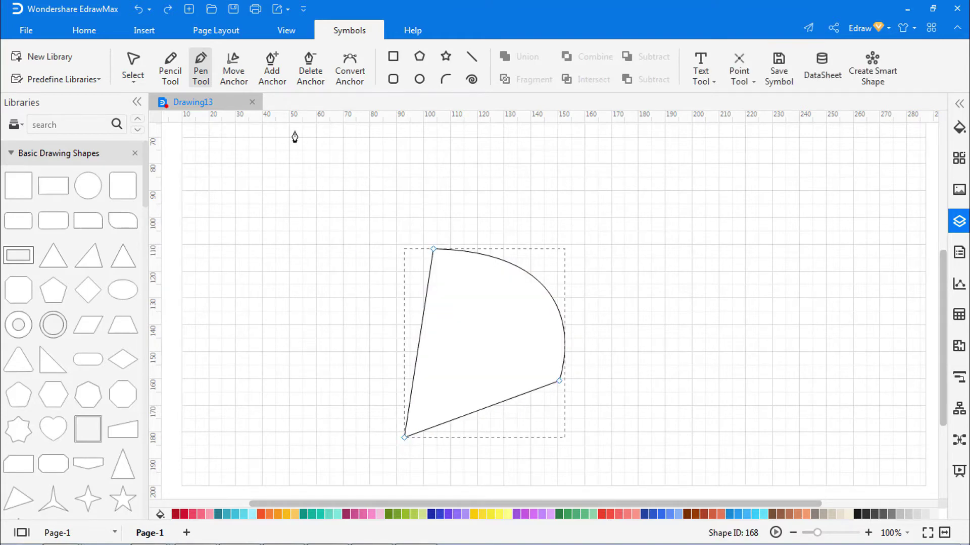
# Reshape the wedge with Move Anchor, shifting anchors and pulling the curve handle upward
pyautogui.click(240, 84)
pyautogui.moveTo(559, 382); pyautogui.dragTo(596, 386)
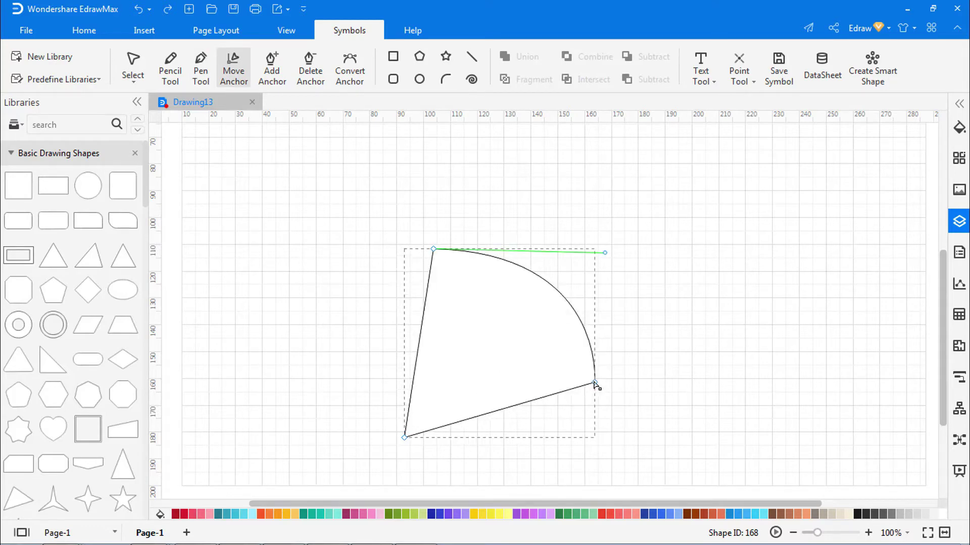
pyautogui.moveTo(604, 254); pyautogui.dragTo(620, 204)
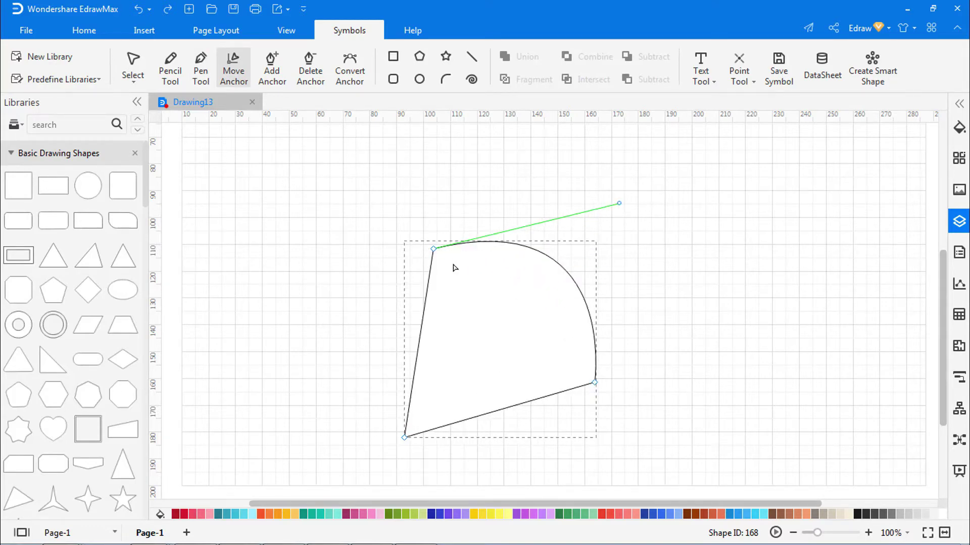
pyautogui.moveTo(435, 251)
pyautogui.mouseDown()
pyautogui.moveTo(424, 235)
pyautogui.moveTo(407, 240)
pyautogui.moveTo(436, 242)
pyautogui.mouseUp()
pyautogui.moveTo(624, 196); pyautogui.dragTo(676, 150)
pyautogui.click(727, 222)
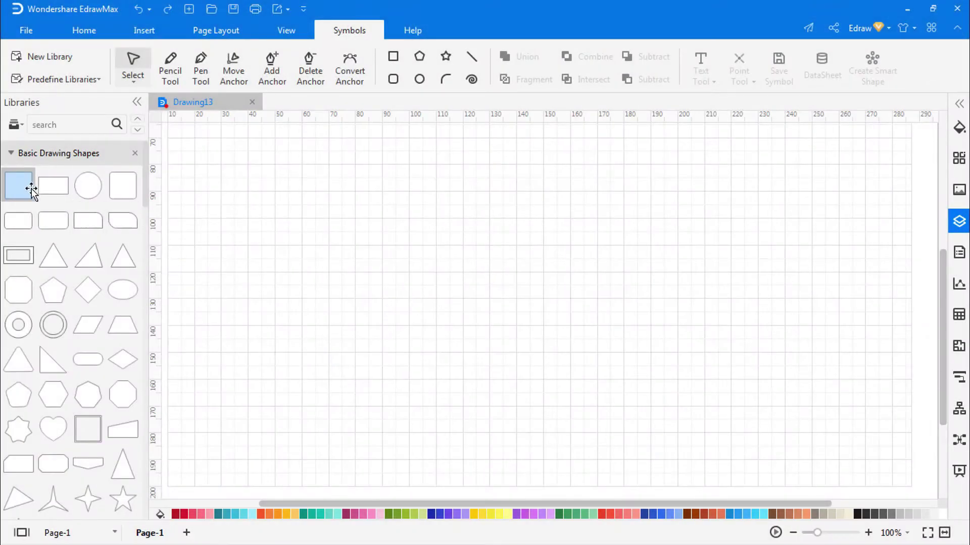
# Place a square and add an anchor at the middle of its top edge
pyautogui.moveTo(32, 189)
pyautogui.mouseDown()
pyautogui.moveTo(442, 274)
pyautogui.moveTo(486, 266)
pyautogui.mouseUp()
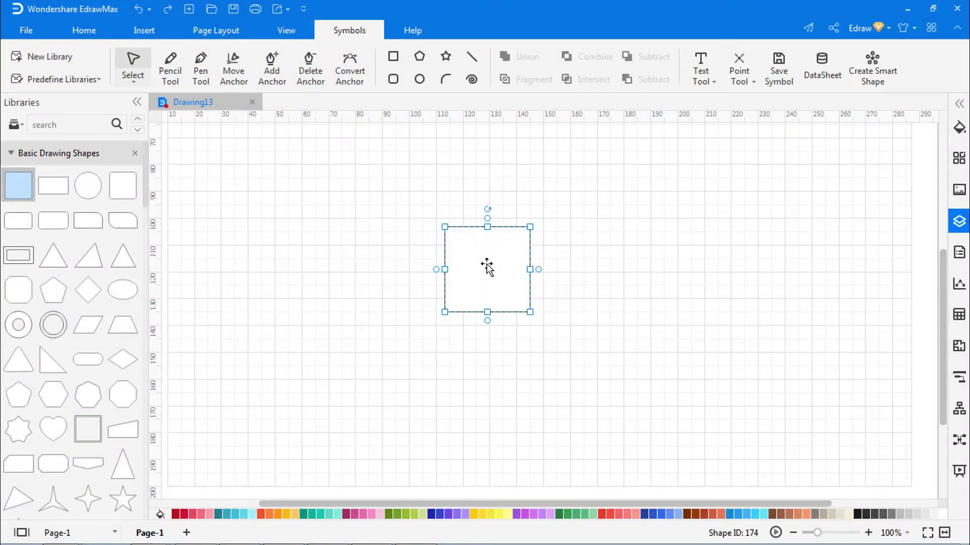
pyautogui.click(270, 73)
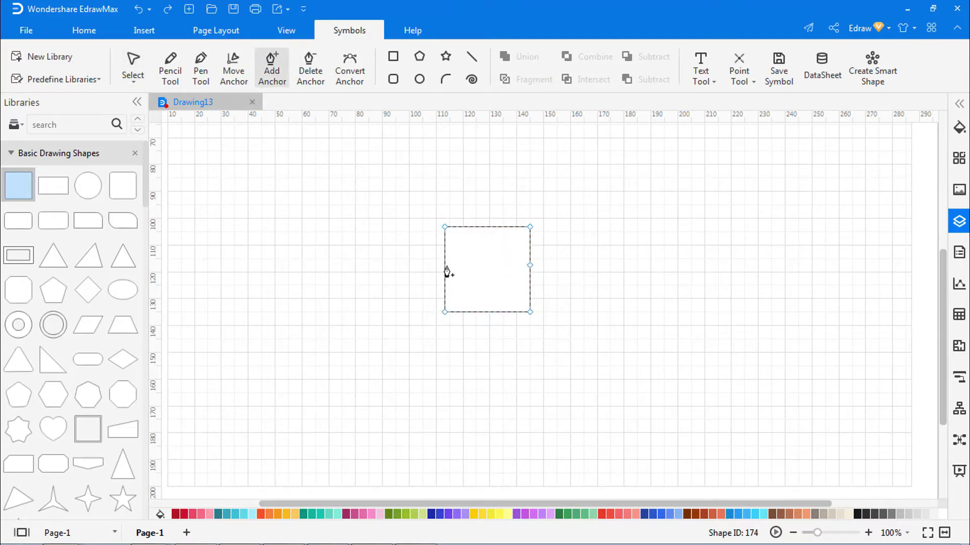
pyautogui.click(487, 227)
pyautogui.press('Escape')
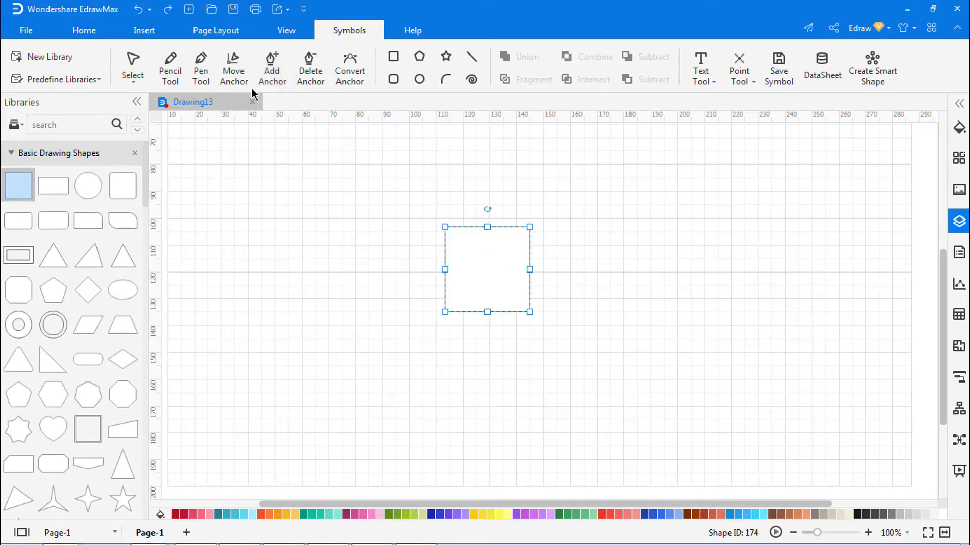
# Drag the four mid-edge anchors outward into a pointed, diamond-like polygon
pyautogui.click(233, 71)
pyautogui.moveTo(530, 268); pyautogui.dragTo(601, 270)
pyautogui.moveTo(450, 266); pyautogui.dragTo(387, 266)
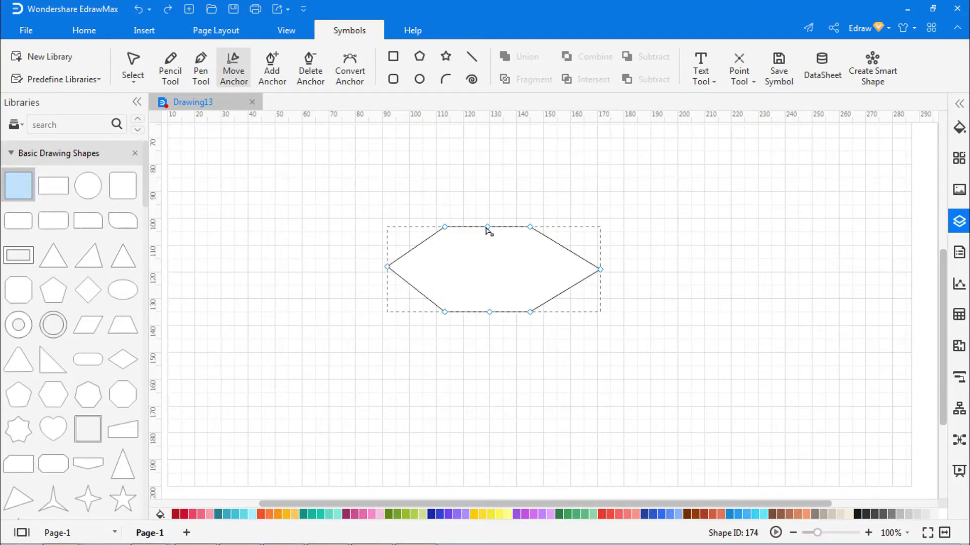
pyautogui.moveTo(485, 228); pyautogui.dragTo(487, 197)
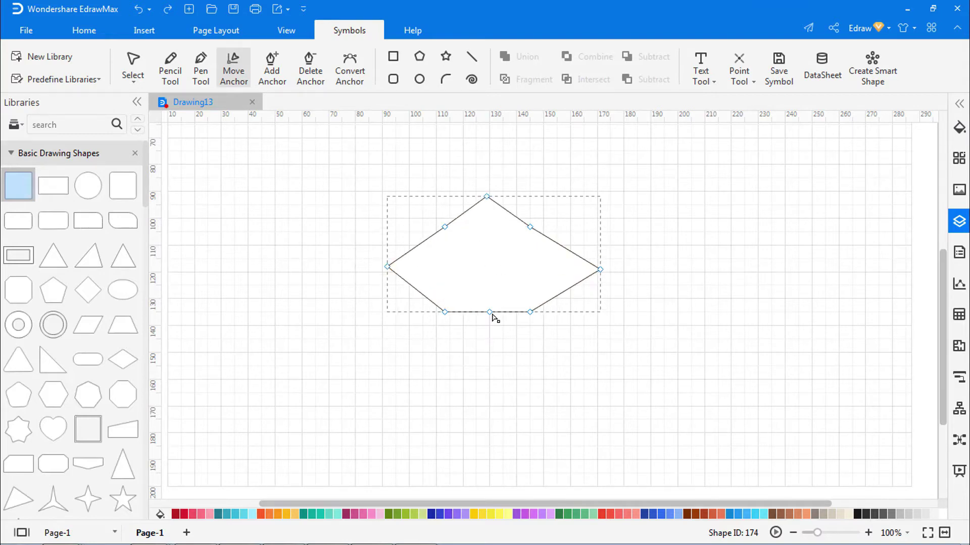
pyautogui.moveTo(489, 313); pyautogui.dragTo(488, 360)
pyautogui.click(777, 320)
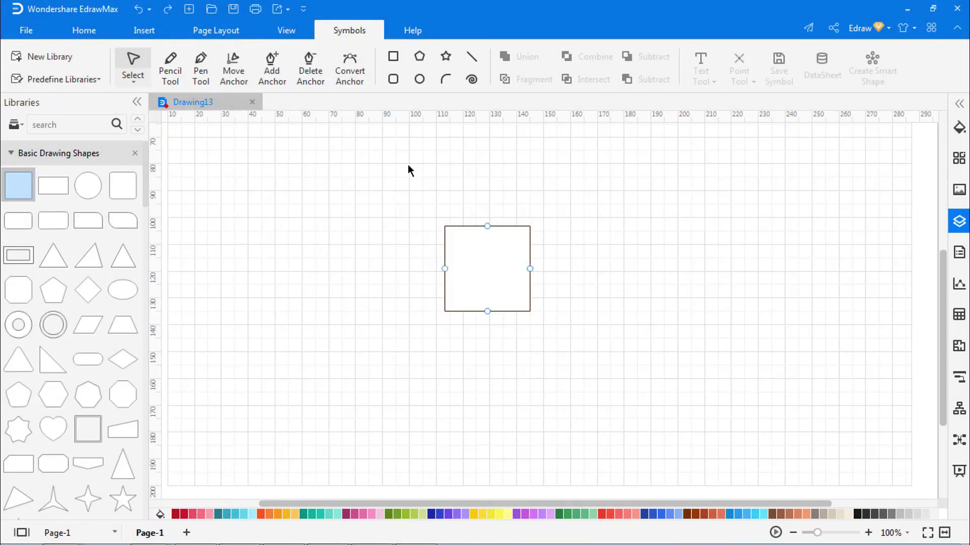
# With Delete Anchor, remove the square's right, bottom, left and top middle anchors
pyautogui.click(310, 68)
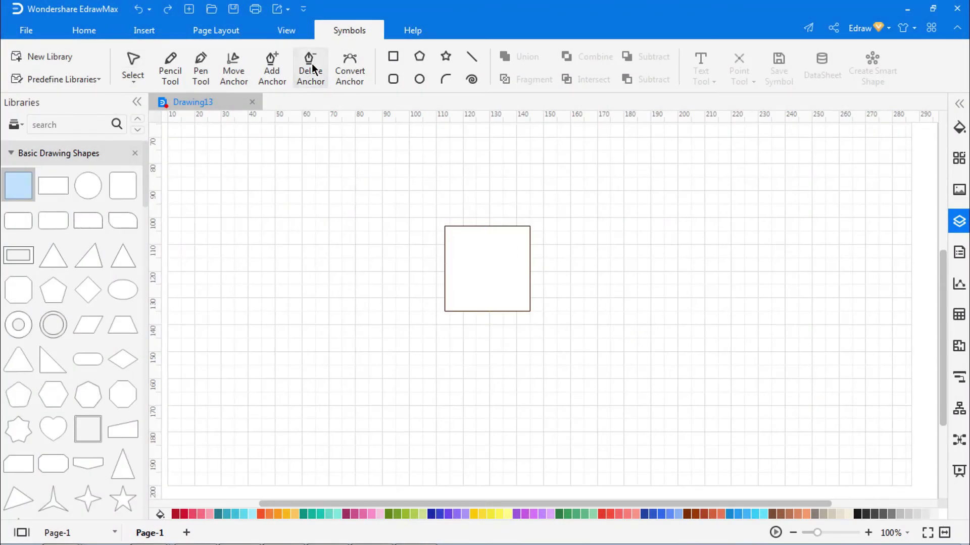
pyautogui.click(491, 233)
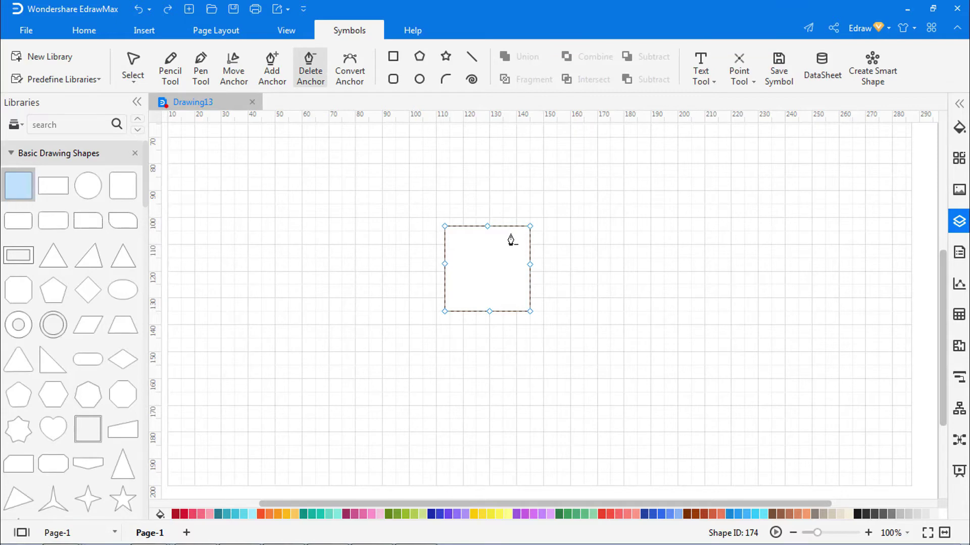
pyautogui.click(530, 264)
pyautogui.click(489, 312)
pyautogui.click(444, 264)
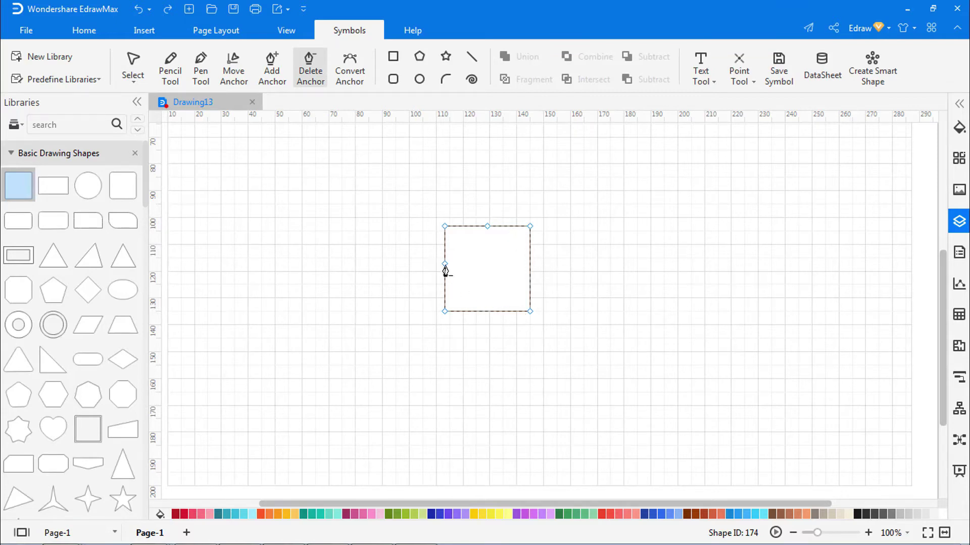
pyautogui.click(487, 229)
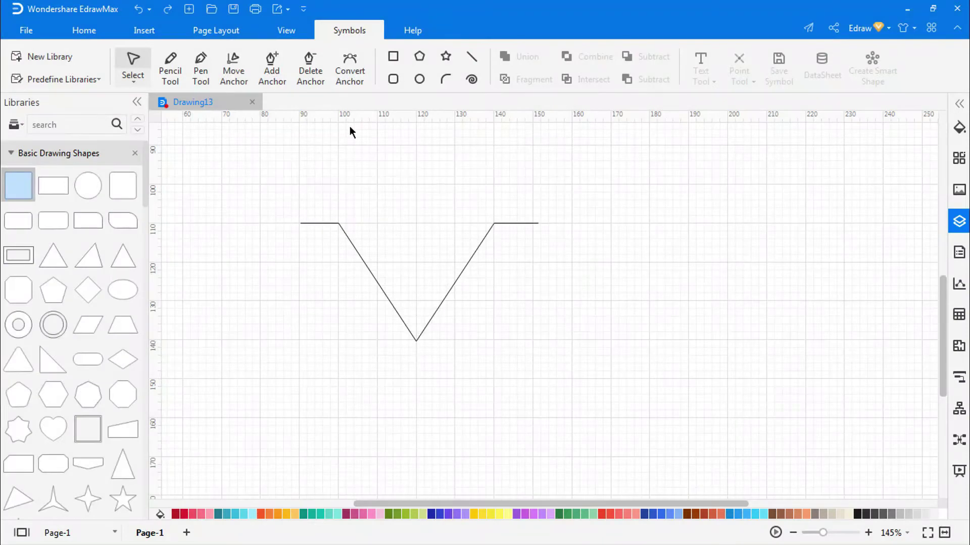
# With Convert Anchor, smooth the V's bottom point into a curve, then revert it to a corner
pyautogui.click(347, 74)
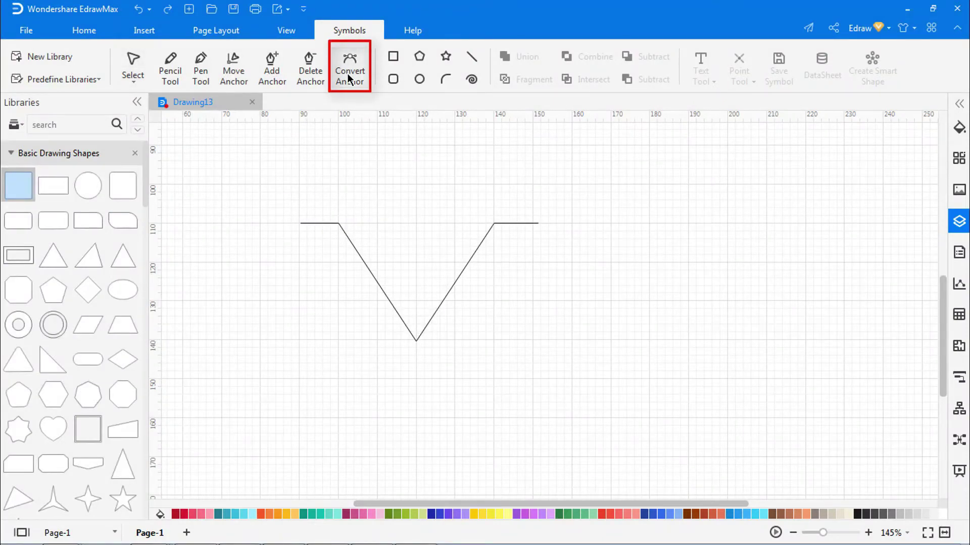
pyautogui.click(378, 286)
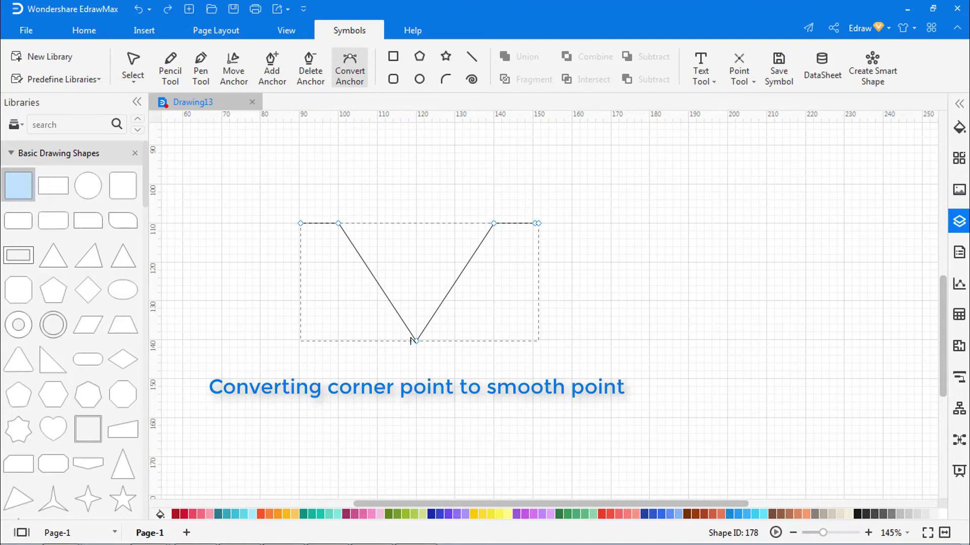
pyautogui.moveTo(416, 341); pyautogui.dragTo(508, 342)
pyautogui.click(623, 318)
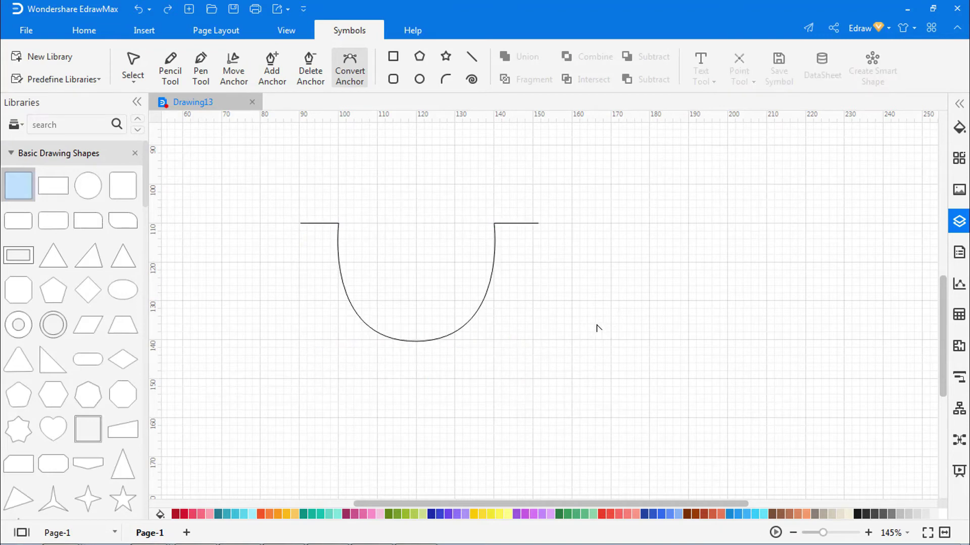
pyautogui.click(482, 305)
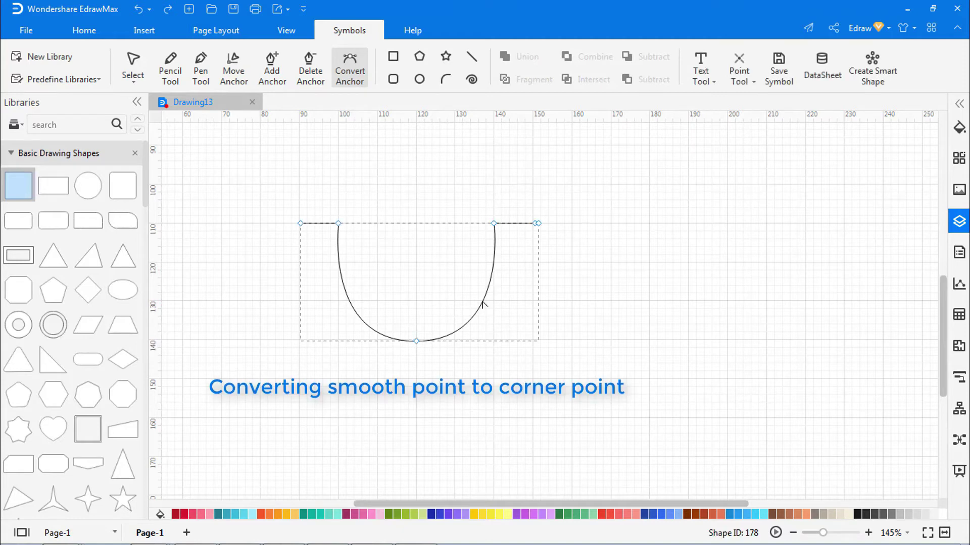
pyautogui.click(416, 342)
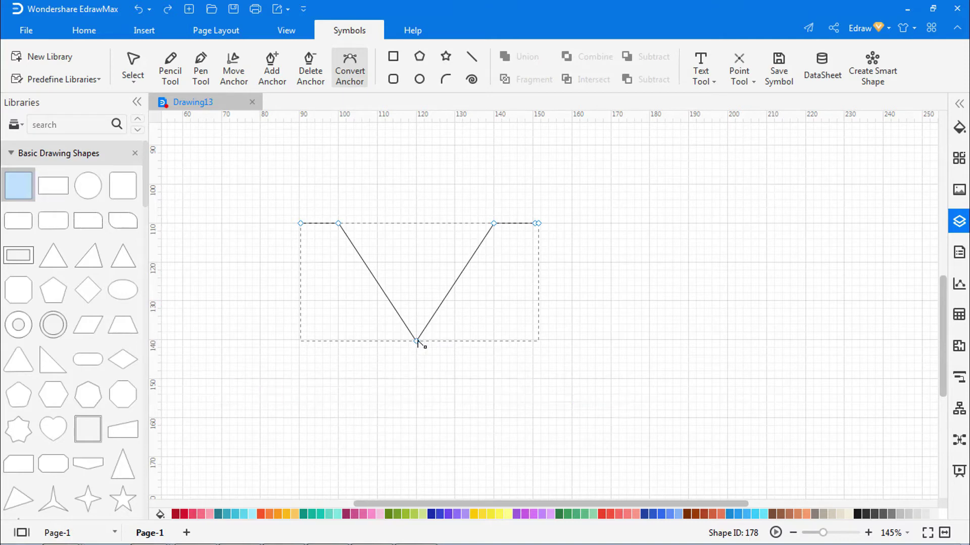
pyautogui.click(581, 338)
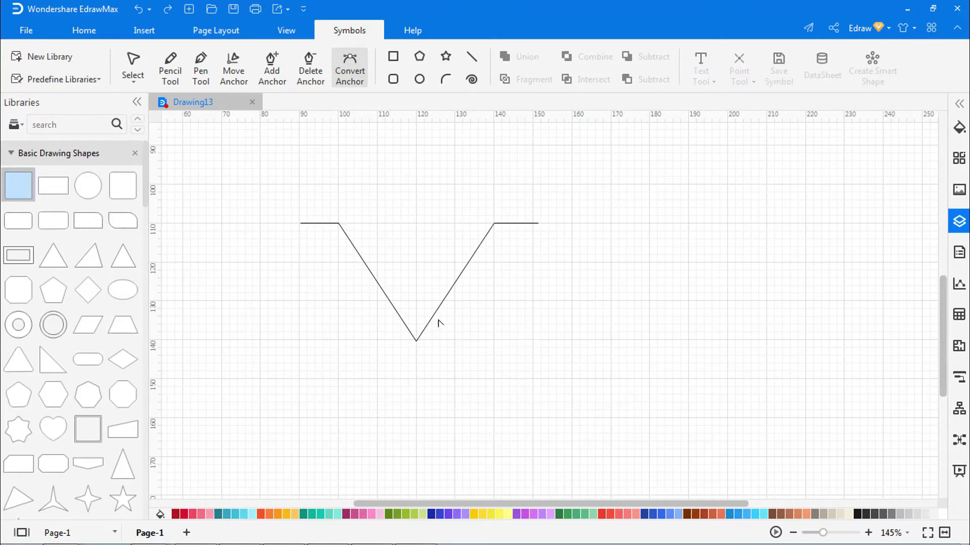
# Pull curve handles from the bottom point and adjust the right handle independently
pyautogui.click(418, 339)
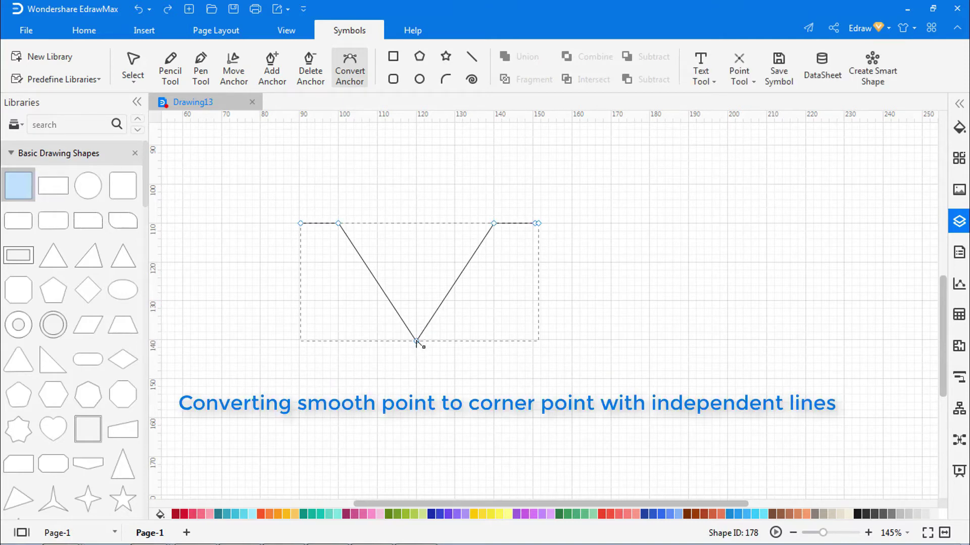
pyautogui.moveTo(416, 341); pyautogui.dragTo(256, 344)
pyautogui.moveTo(577, 341)
pyautogui.mouseDown()
pyautogui.moveTo(643, 368)
pyautogui.moveTo(580, 347)
pyautogui.mouseUp()
pyautogui.click(658, 318)
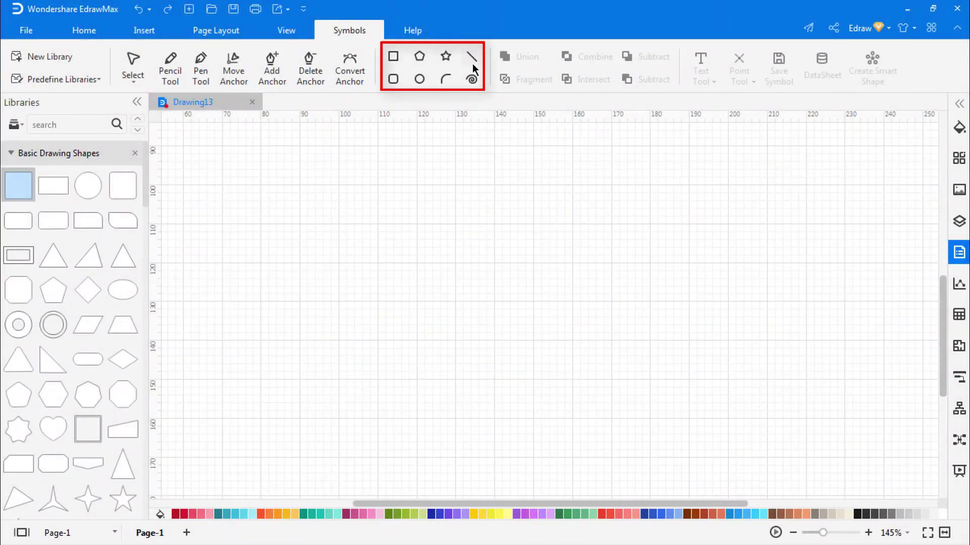
# With the Rectangle tool, draw a wide rectangle and a square beside it
pyautogui.click(393, 57)
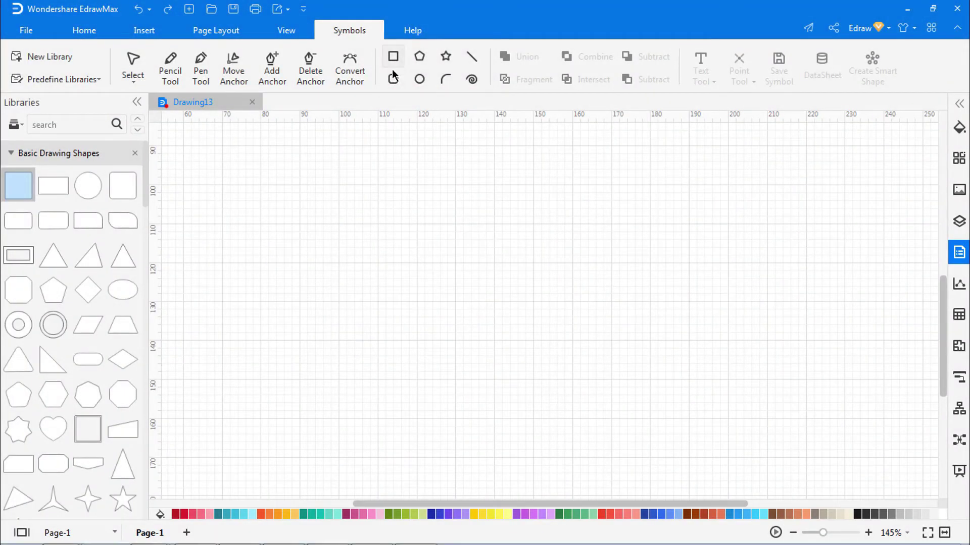
pyautogui.moveTo(236, 195); pyautogui.dragTo(427, 282)
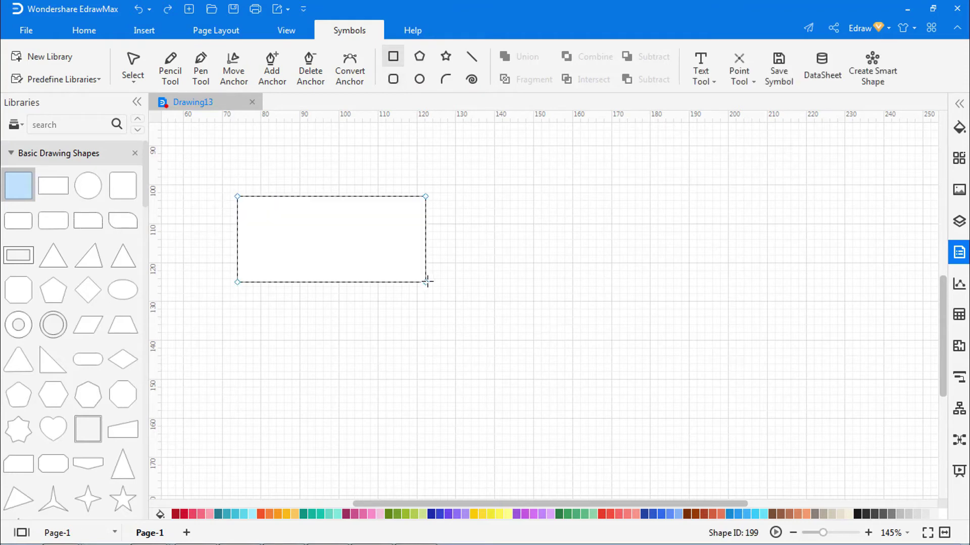
pyautogui.moveTo(482, 202); pyautogui.dragTo(548, 256)
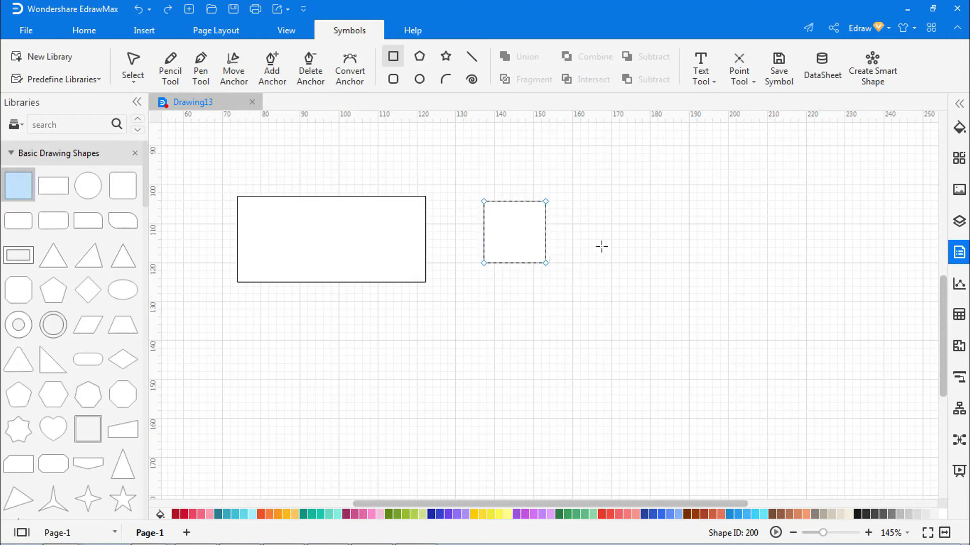
# Create a rectangle by exact size with width 30 and height 30
pyautogui.click(670, 226)
pyautogui.click(524, 258)
pyautogui.moveTo(523, 258); pyautogui.dragTo(425, 261)
pyautogui.write('30')
pyautogui.click(521, 286)
pyautogui.moveTo(522, 286); pyautogui.dragTo(438, 293)
pyautogui.write('30')
pyautogui.click(441, 314)
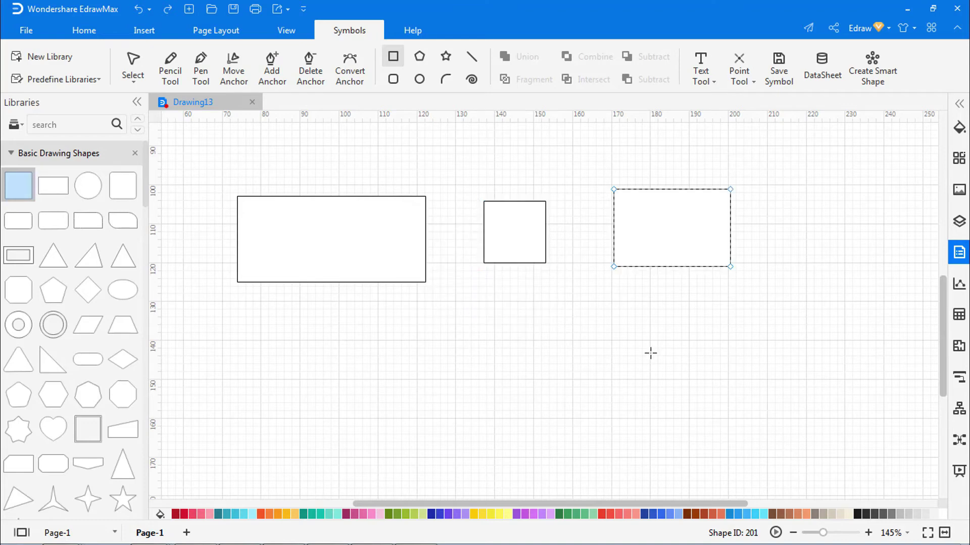
# Exit rectangle drawing and delete all rectangles from the canvas
pyautogui.press('Escape')
pyautogui.hotkey('ctrl', 'a')
pyautogui.press('Delete')
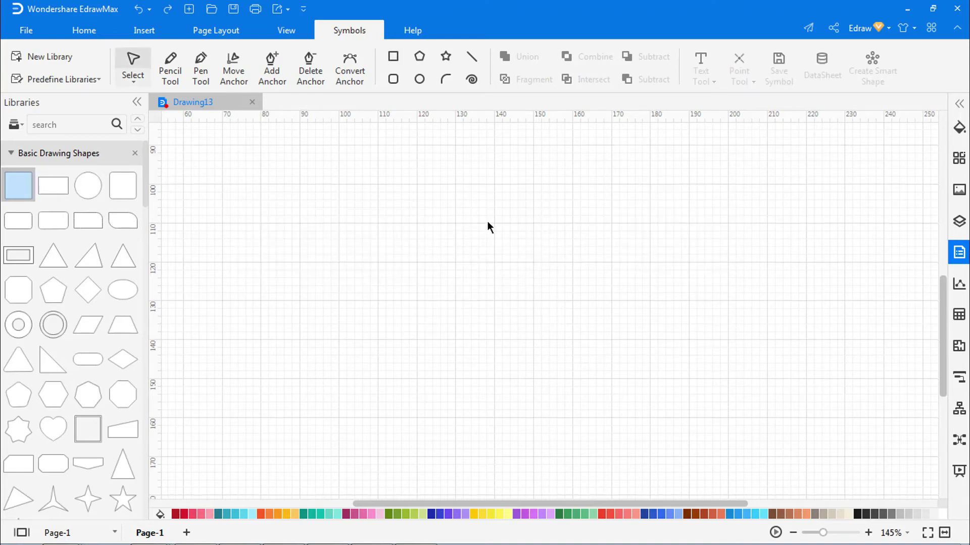
pyautogui.click(420, 57)
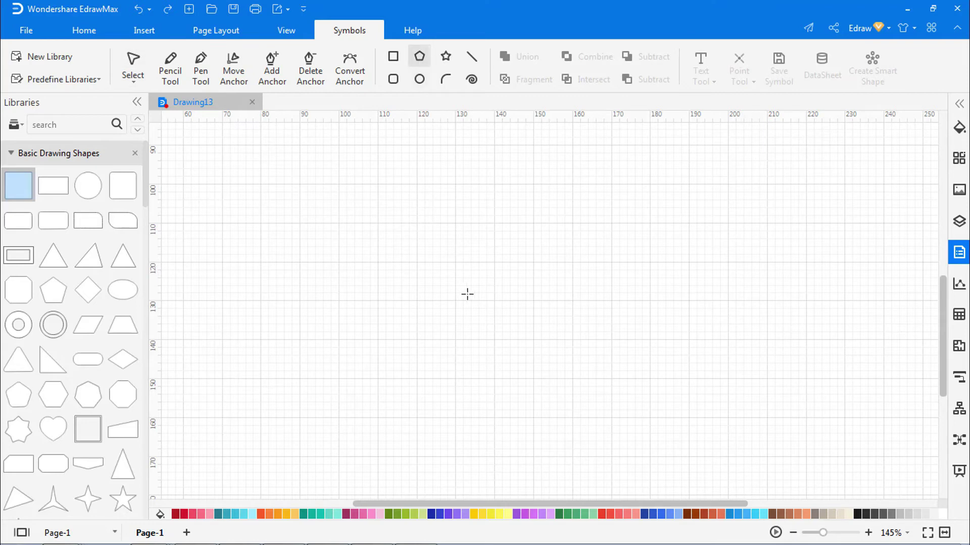
pyautogui.click(492, 292)
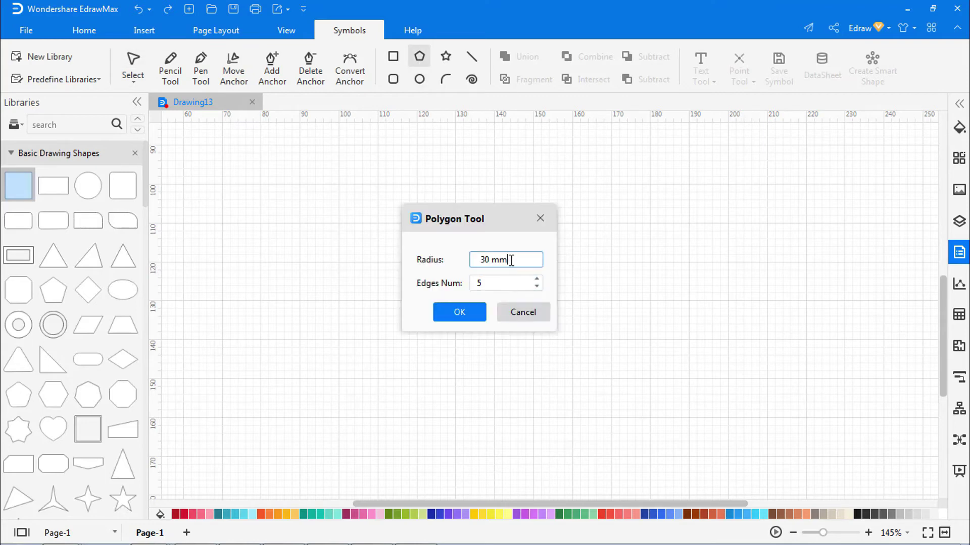
pyautogui.moveTo(511, 260); pyautogui.dragTo(473, 260)
pyautogui.write('40')
pyautogui.click(537, 278)
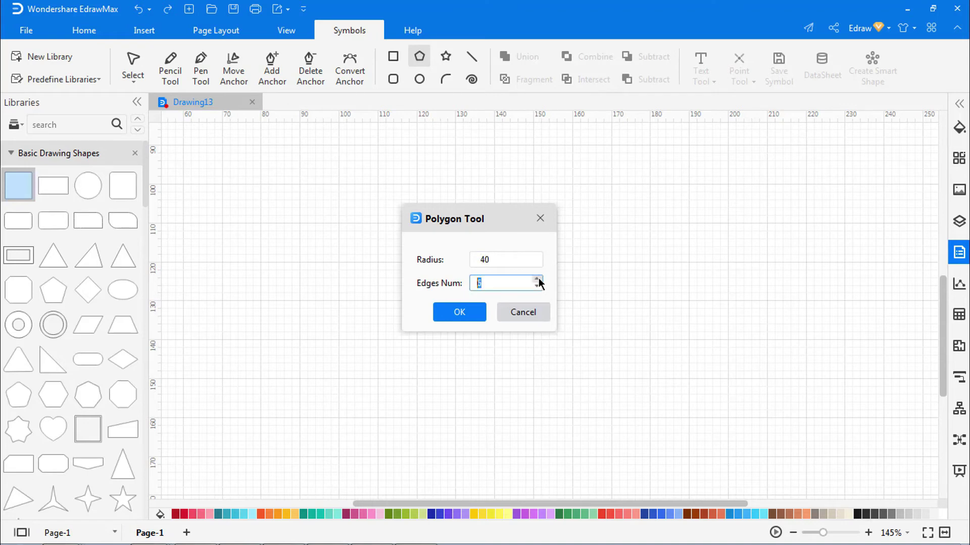
pyautogui.click(476, 313)
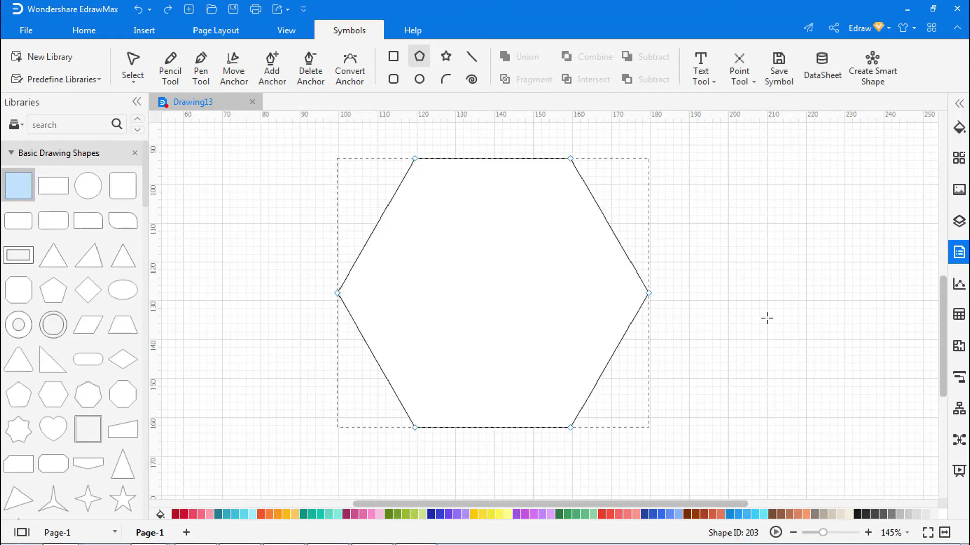
pyautogui.press('Escape')
pyautogui.click(470, 59)
pyautogui.moveTo(348, 203)
pyautogui.mouseDown()
pyautogui.moveTo(619, 216)
pyautogui.moveTo(647, 203)
pyautogui.mouseUp()
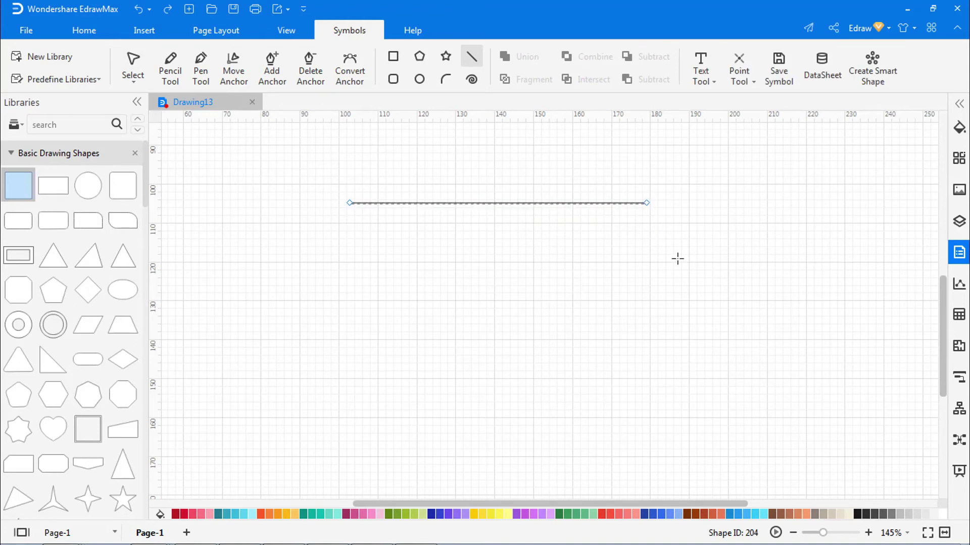
pyautogui.moveTo(355, 254); pyautogui.dragTo(635, 355)
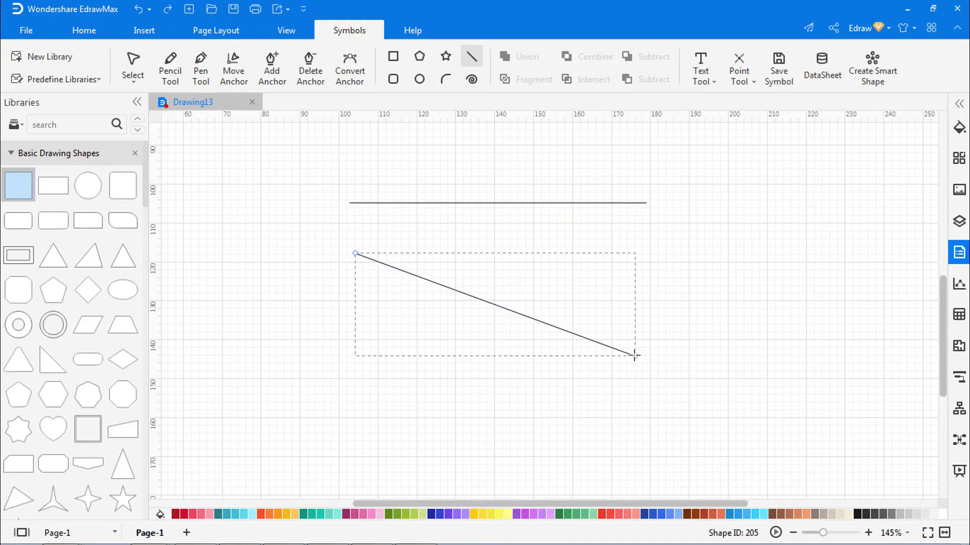
pyautogui.click(704, 343)
pyautogui.moveTo(529, 258); pyautogui.dragTo(431, 258)
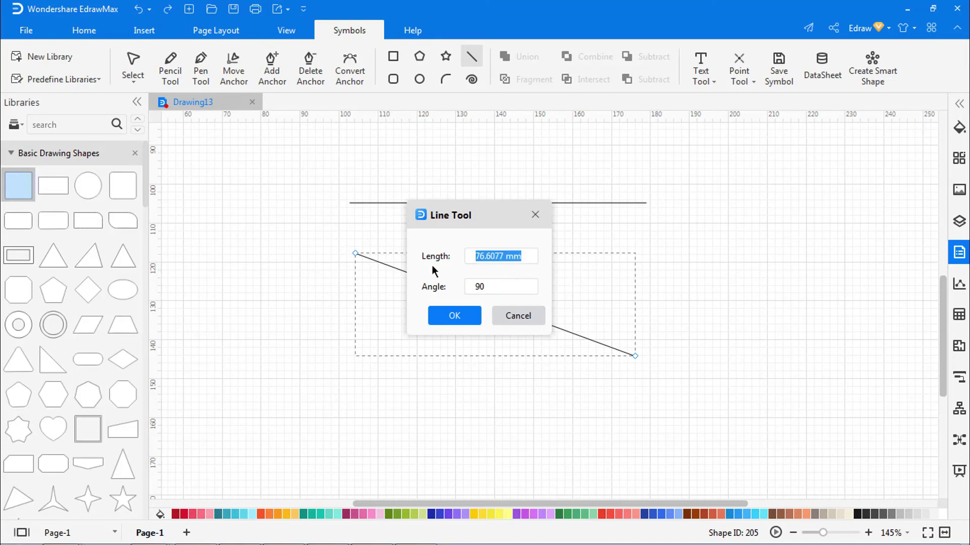
pyautogui.write('25')
pyautogui.moveTo(494, 292); pyautogui.dragTo(461, 287)
pyautogui.write('6')
pyautogui.write('0')
pyautogui.click(455, 315)
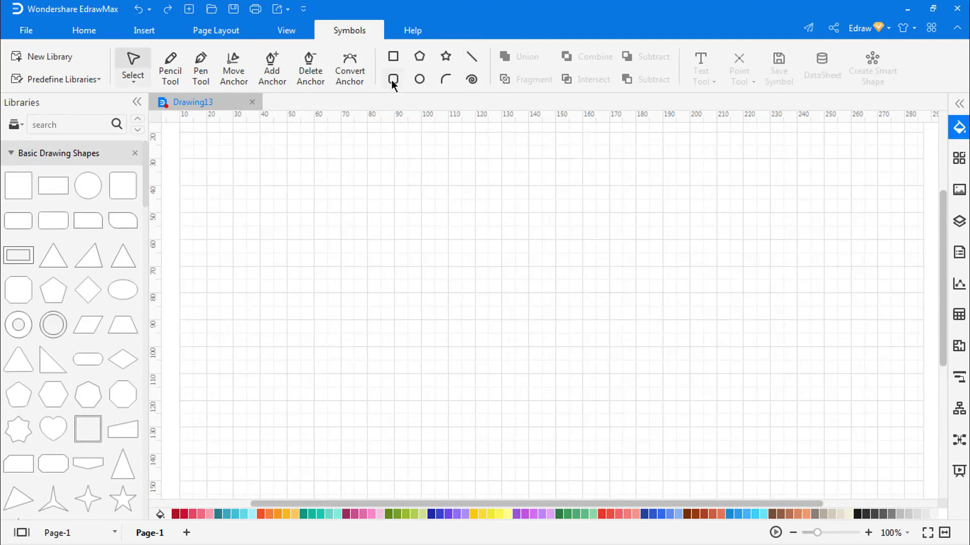
# With the Rounded Rectangle tool, draw a wide rounded rectangle and a near-square one
pyautogui.click(392, 80)
pyautogui.moveTo(271, 209); pyautogui.dragTo(444, 289)
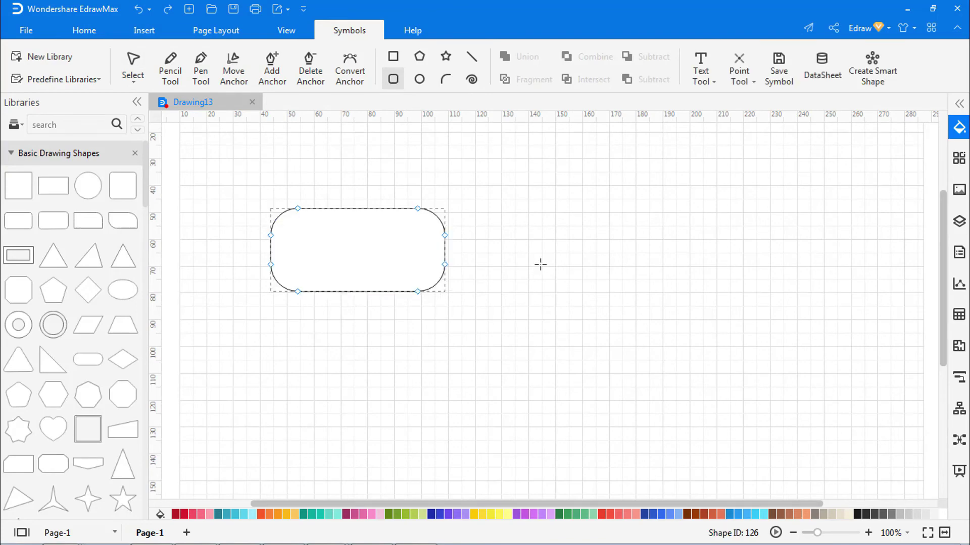
pyautogui.moveTo(512, 217); pyautogui.dragTo(654, 285)
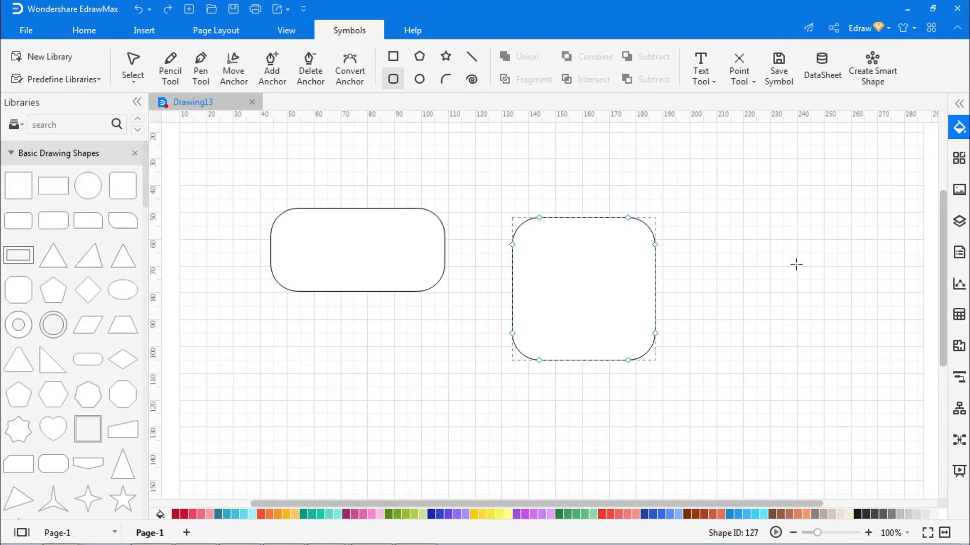
# Create a rounded rectangle sized width 60, height 25, corner radius 5
pyautogui.moveTo(520, 248); pyautogui.dragTo(466, 250)
pyautogui.write('60')
pyautogui.press('Tab')
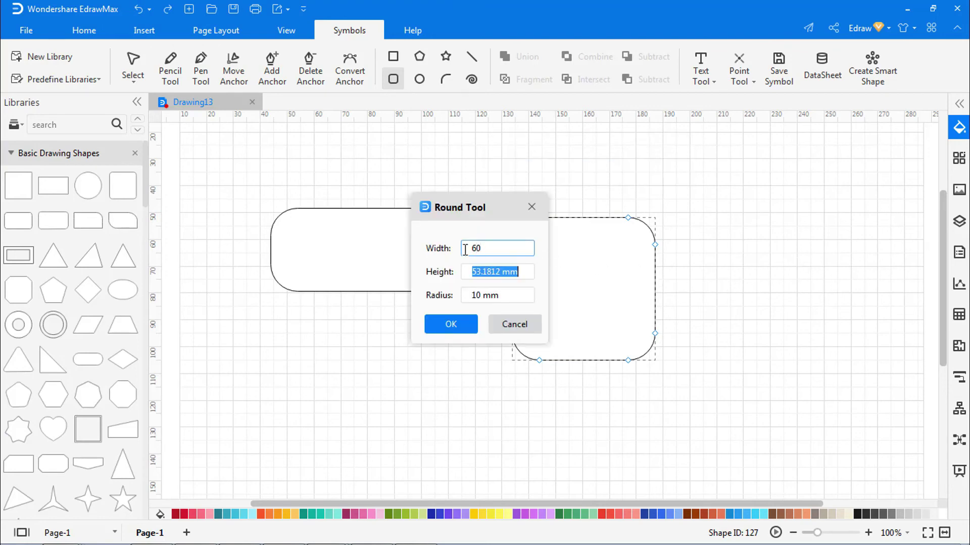
pyautogui.write('25')
pyautogui.press('Tab')
pyautogui.write('0')
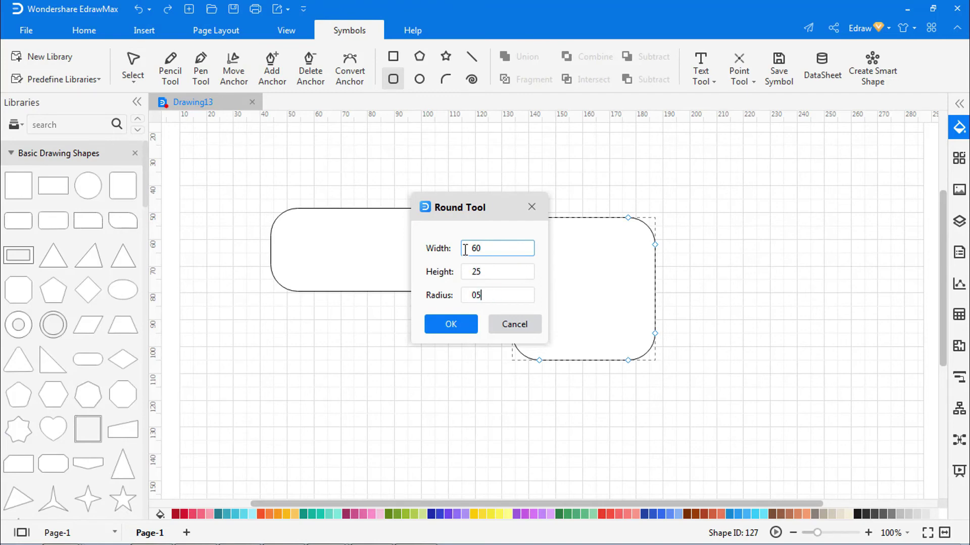
pyautogui.write('5')
pyautogui.click(451, 327)
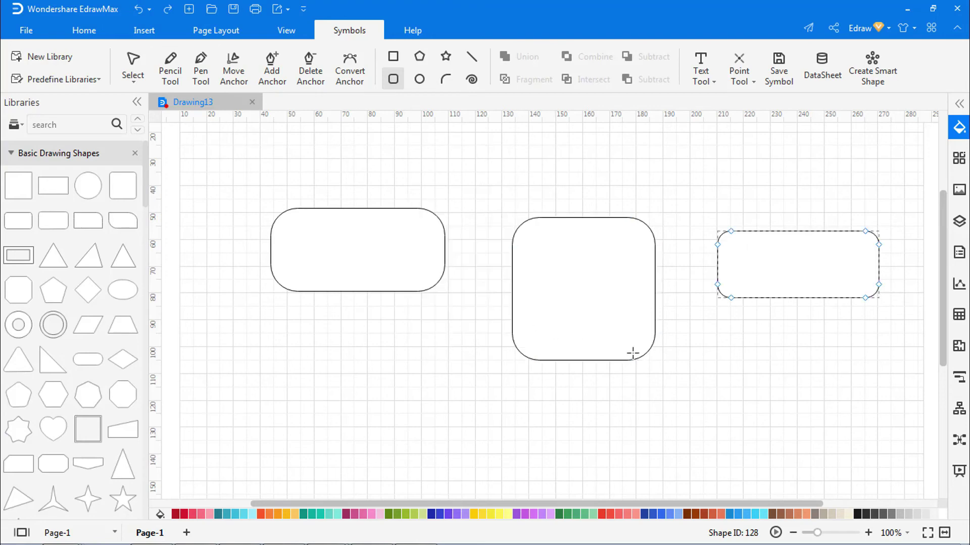
# Deselect and delete all three rounded rectangles from the canvas
pyautogui.click(791, 355)
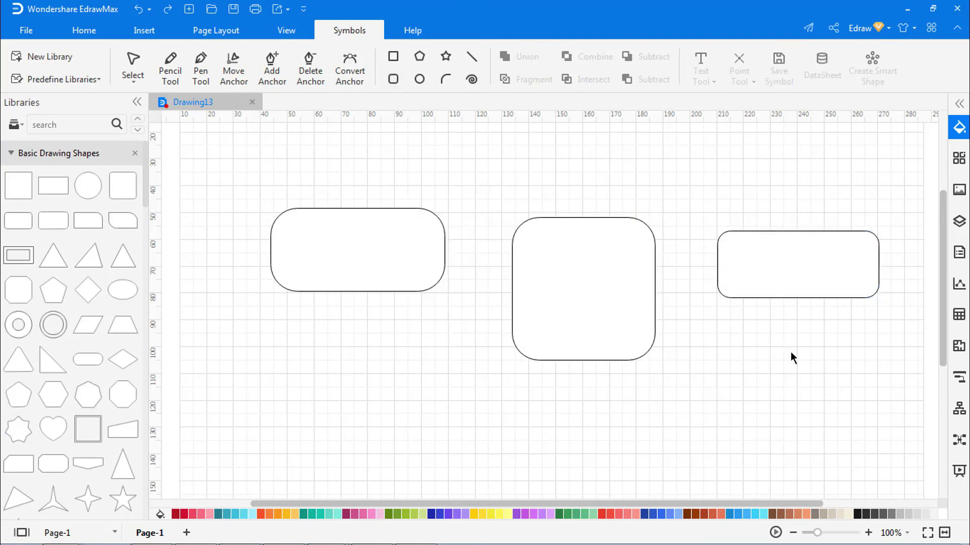
pyautogui.hotkey('ctrl', 'a')
pyautogui.press('Delete')
pyautogui.click(419, 79)
pyautogui.moveTo(303, 204); pyautogui.dragTo(490, 262)
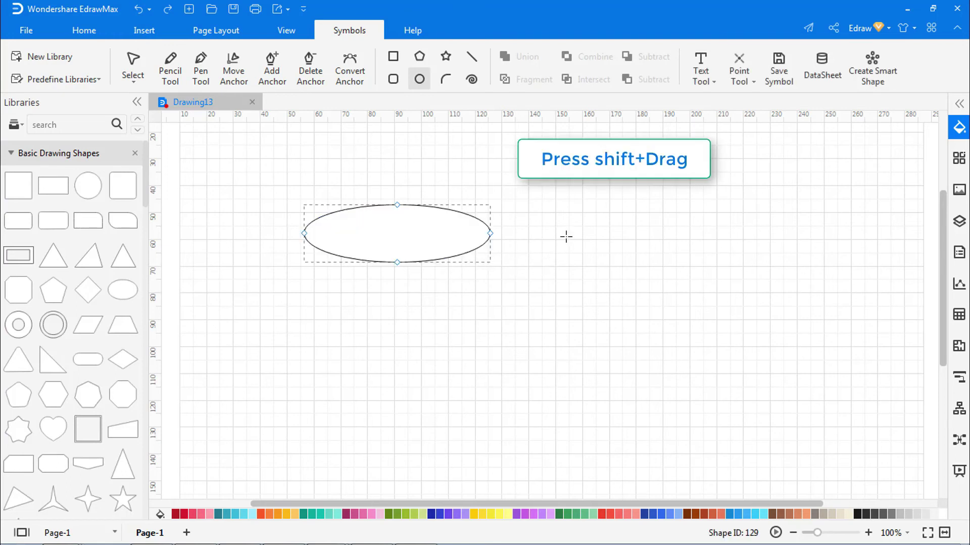
pyautogui.moveTo(562, 218); pyautogui.dragTo(669, 316)
pyautogui.click(803, 262)
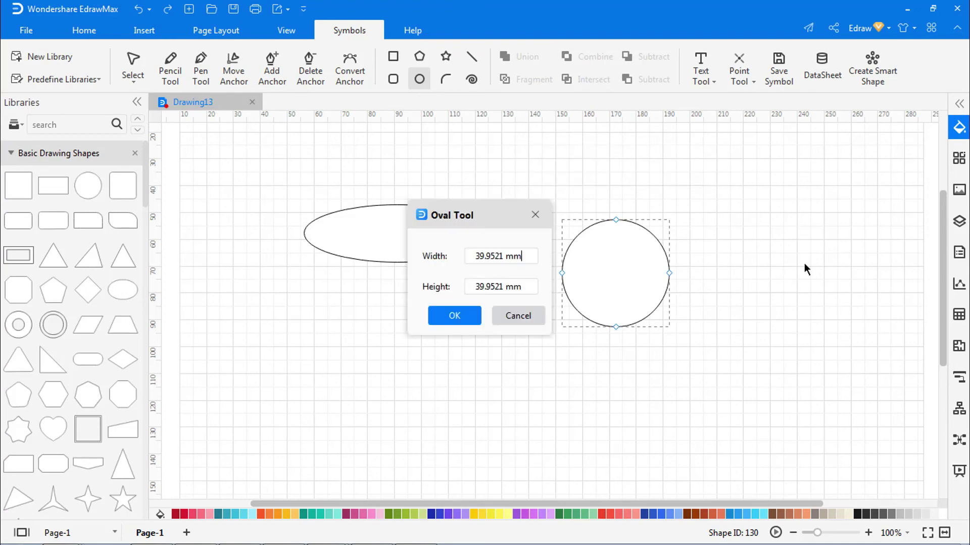
pyautogui.moveTo(524, 256); pyautogui.dragTo(464, 259)
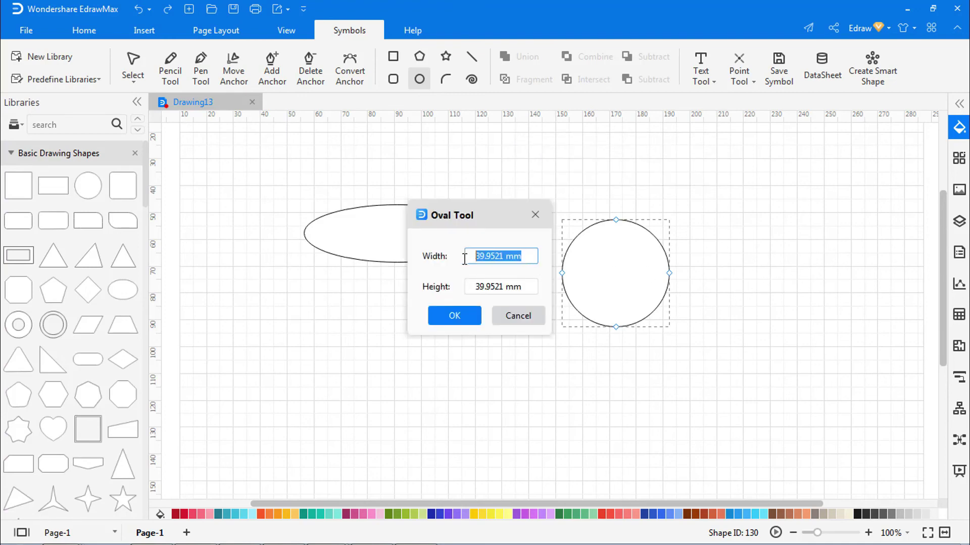
pyautogui.write('50')
pyautogui.press('Tab')
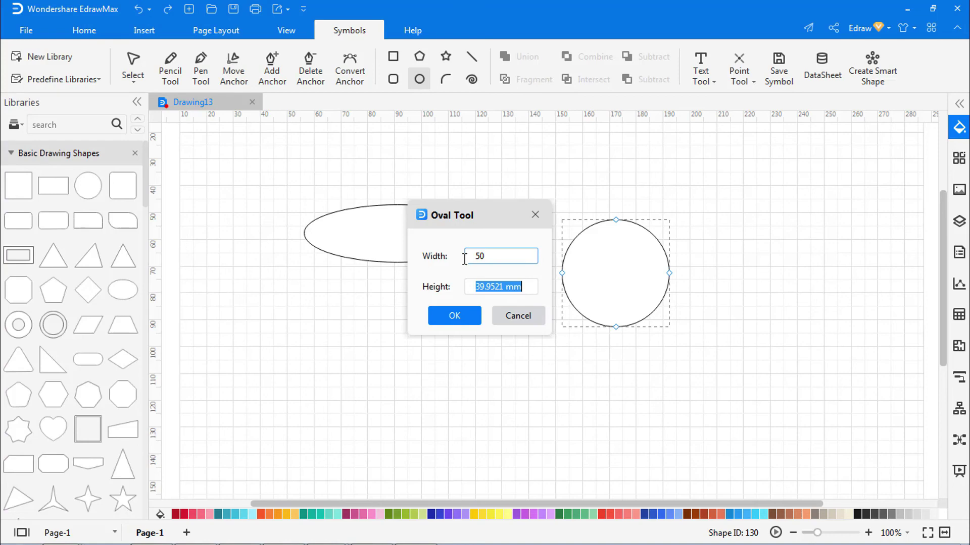
pyautogui.write('60')
pyautogui.click(455, 323)
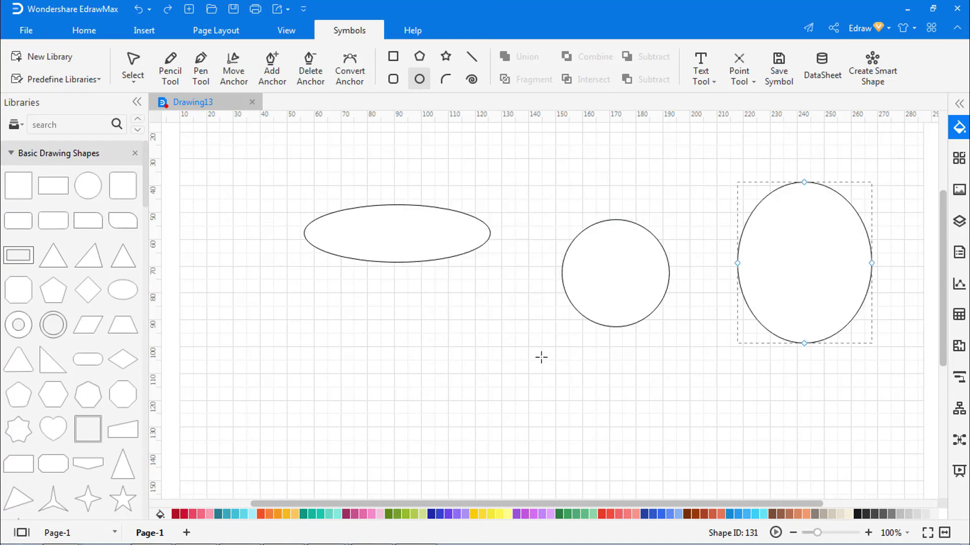
pyautogui.hotkey('ctrl', 'a')
pyautogui.press('Delete')
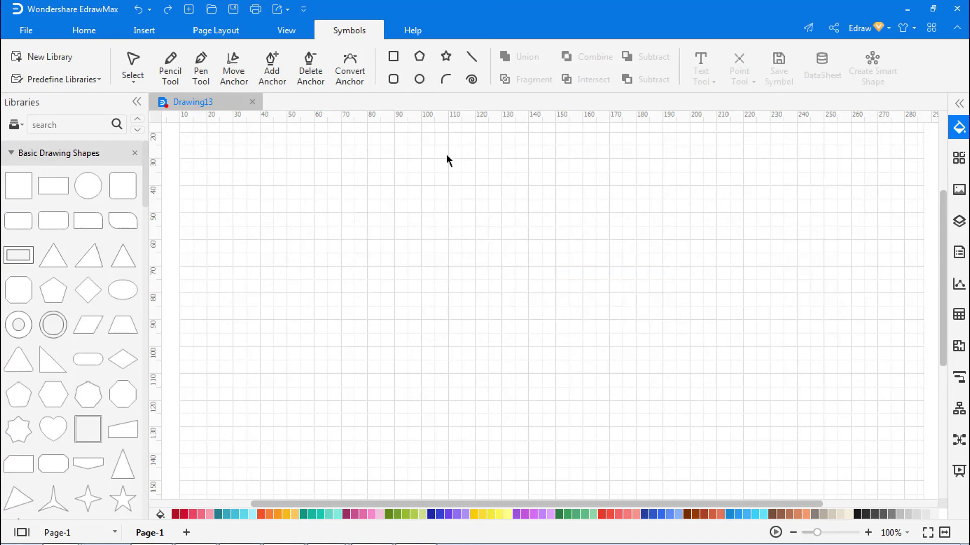
pyautogui.moveTo(277, 203); pyautogui.dragTo(503, 420)
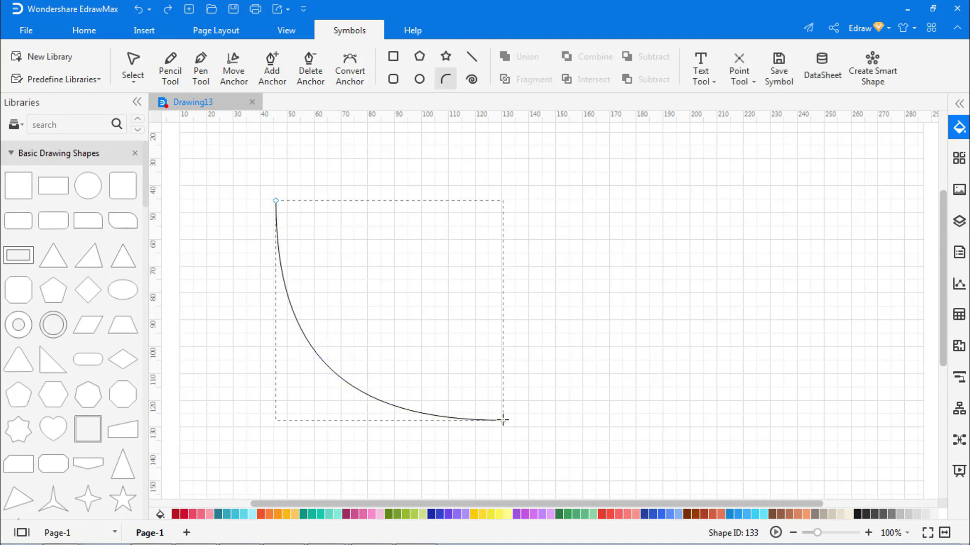
pyautogui.click(669, 269)
pyautogui.click(539, 237)
pyautogui.moveTo(539, 237); pyautogui.dragTo(469, 236)
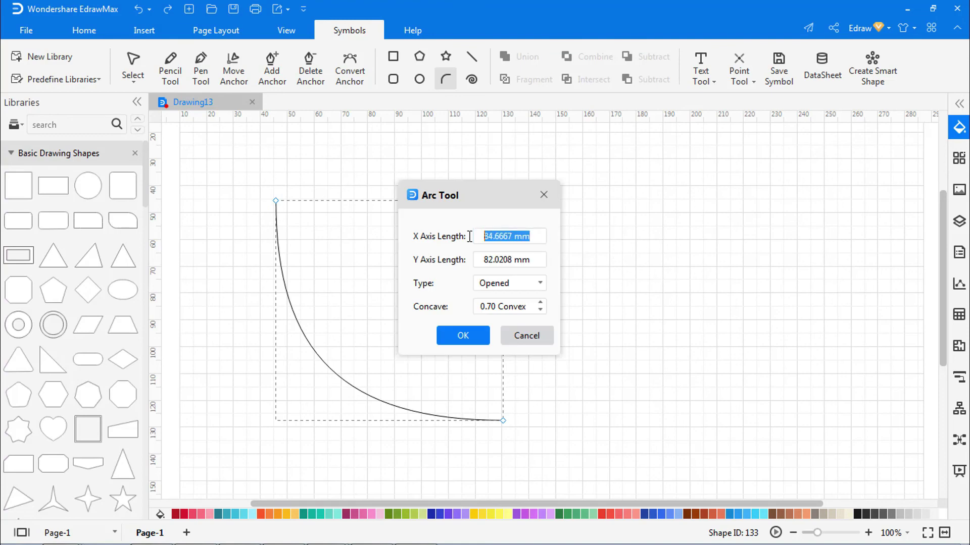
pyautogui.write('45')
pyautogui.press('Tab')
pyautogui.write('25')
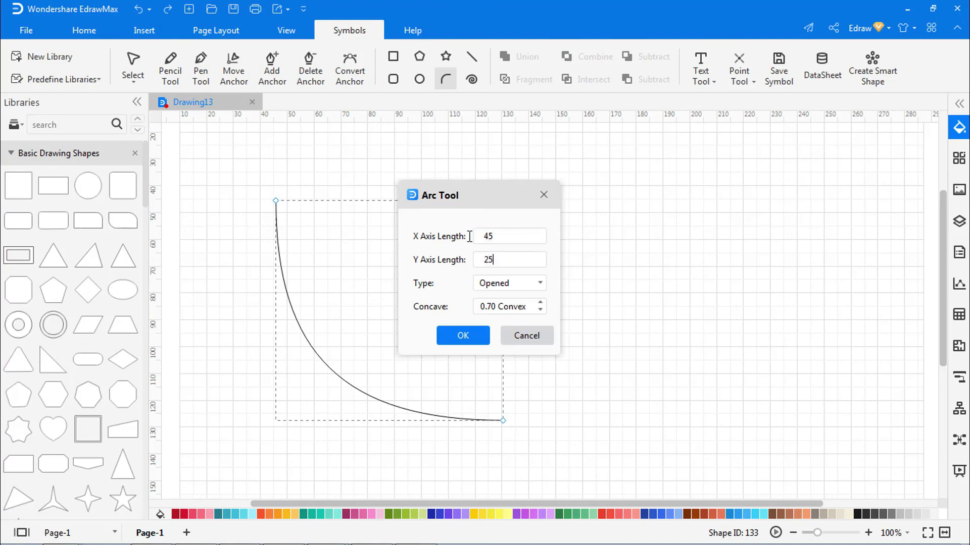
pyautogui.click(540, 310)
pyautogui.click(540, 310)
pyautogui.click(463, 336)
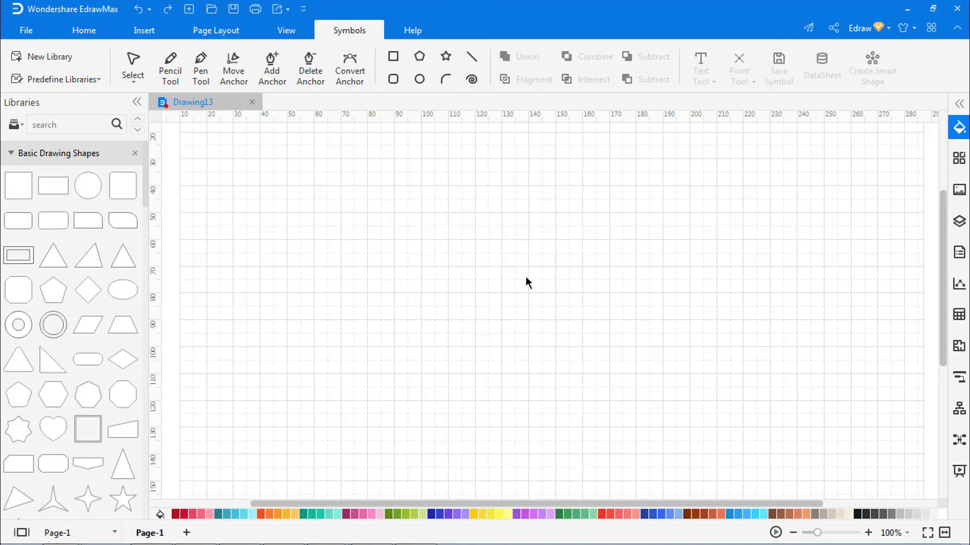
# Draw a freehand spiral at top left, then enter radius 35 for an exact-size spiral
pyautogui.click(472, 79)
pyautogui.moveTo(323, 223); pyautogui.dragTo(357, 345)
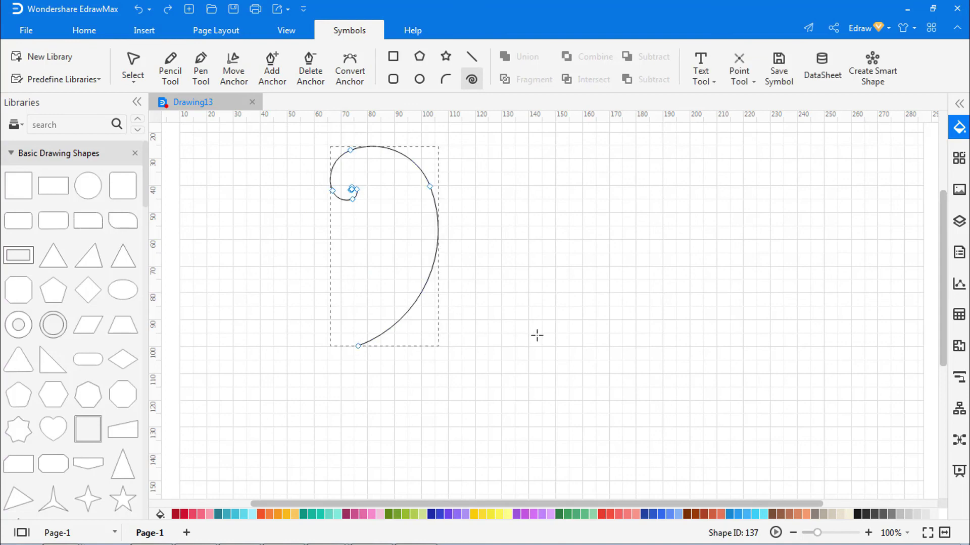
pyautogui.click(643, 234)
pyautogui.moveTo(533, 236); pyautogui.dragTo(464, 245)
pyautogui.write('35')
pyautogui.click(513, 260)
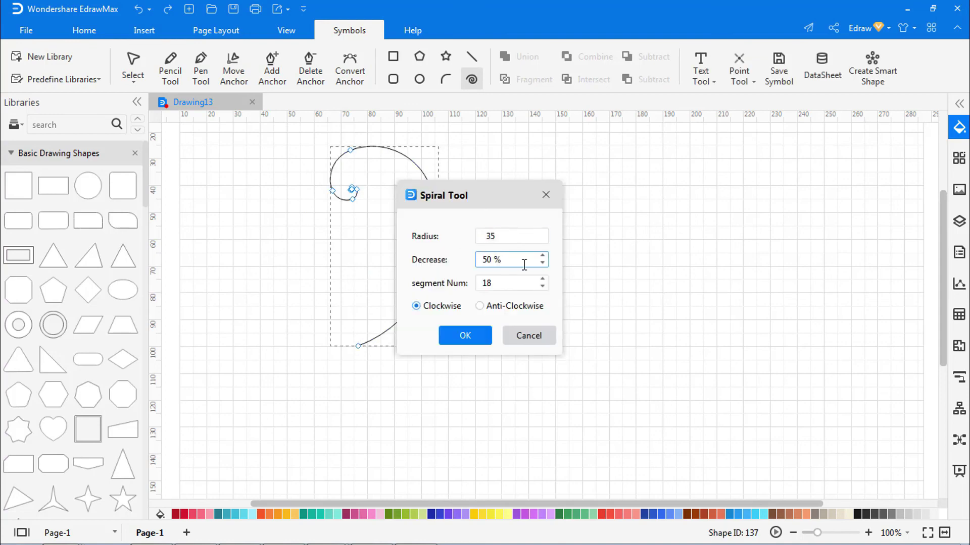